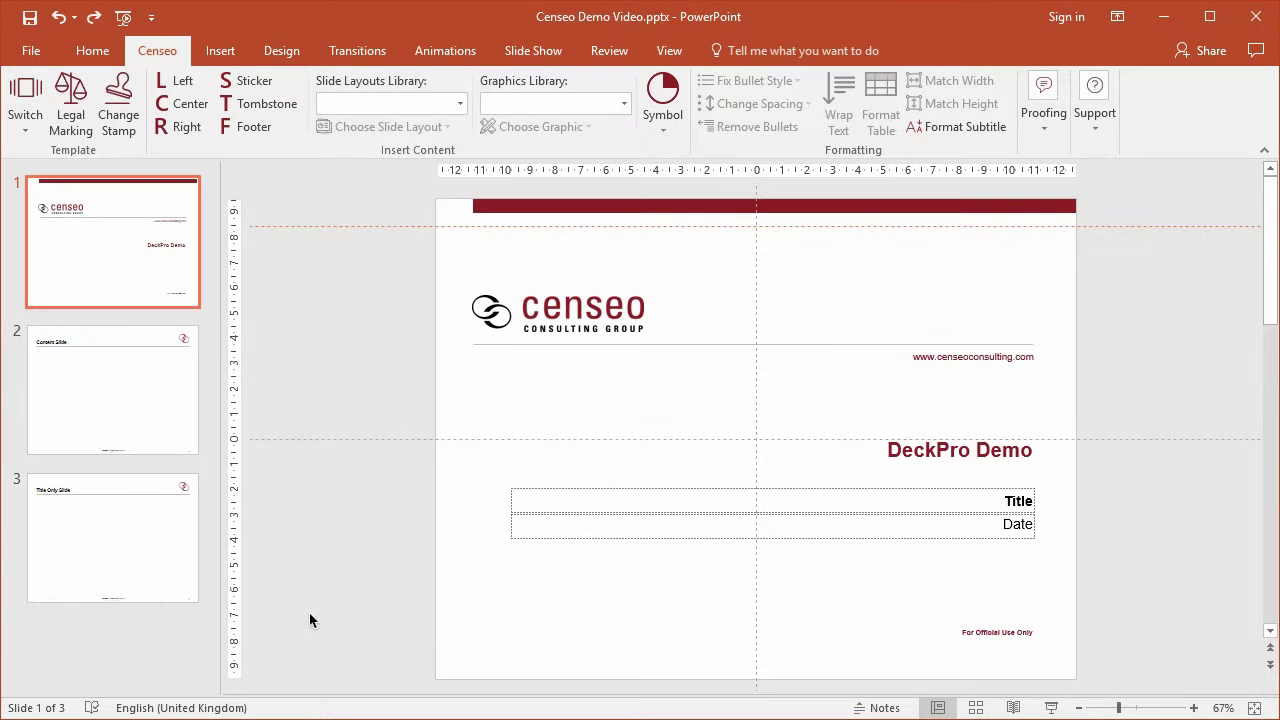
# - Apply the Client C template to the deck, then switch it to Client D
pyautogui.click(29, 125)
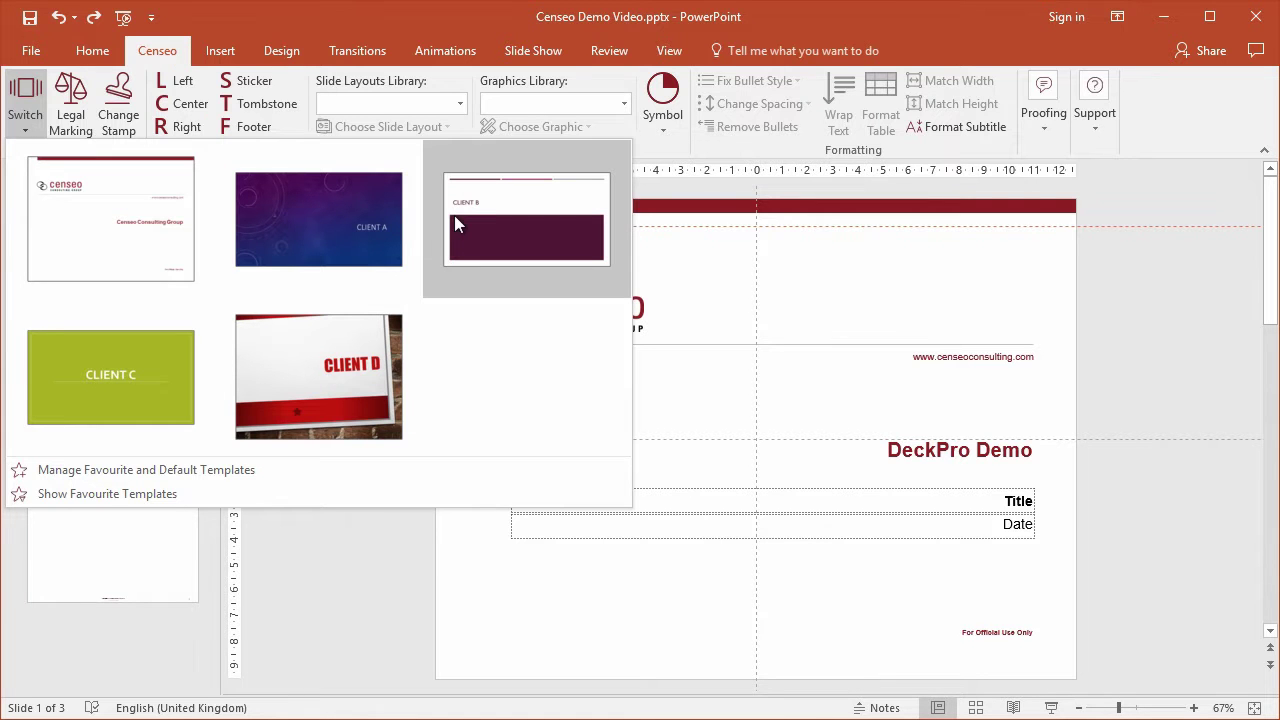
pyautogui.click(160, 382)
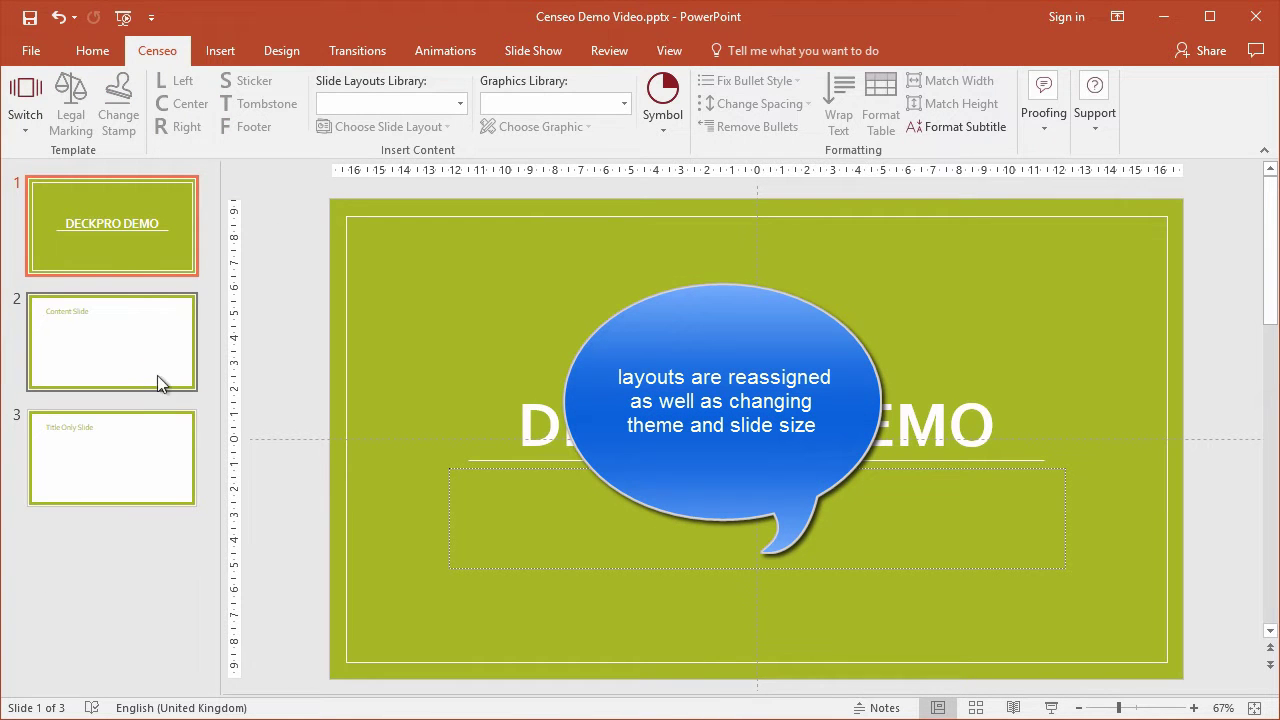
pyautogui.click(25, 131)
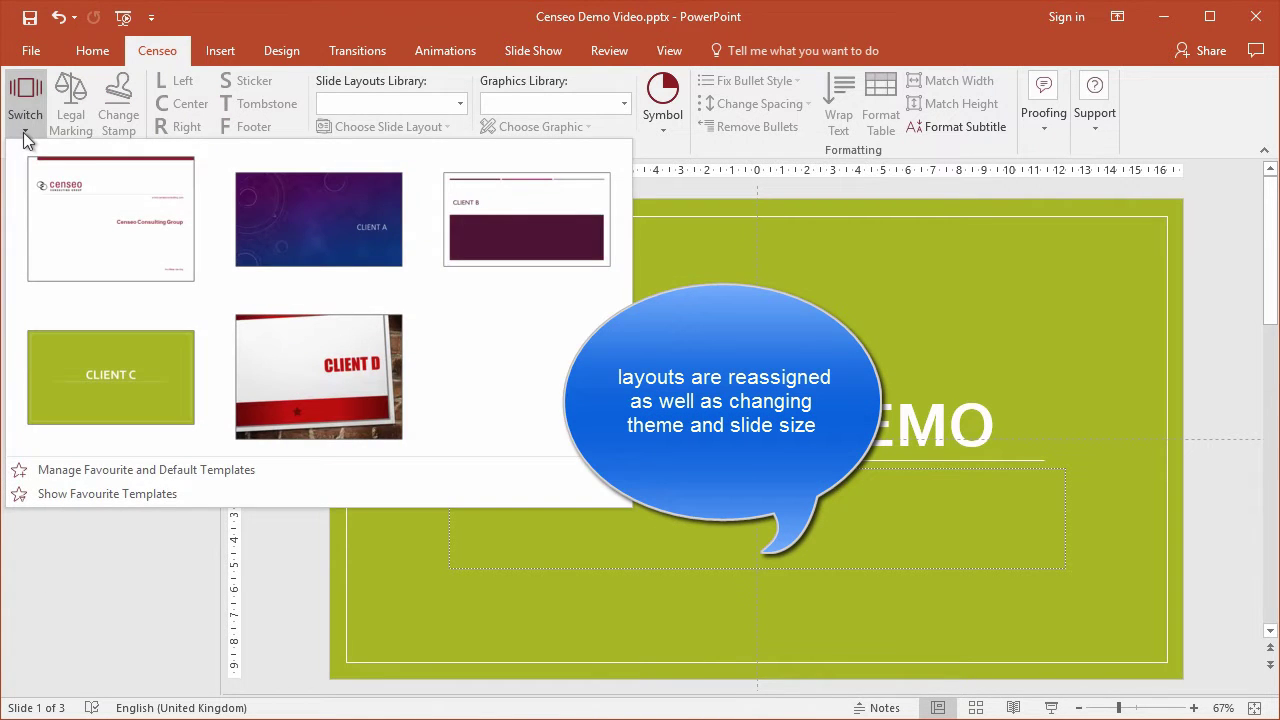
pyautogui.click(296, 346)
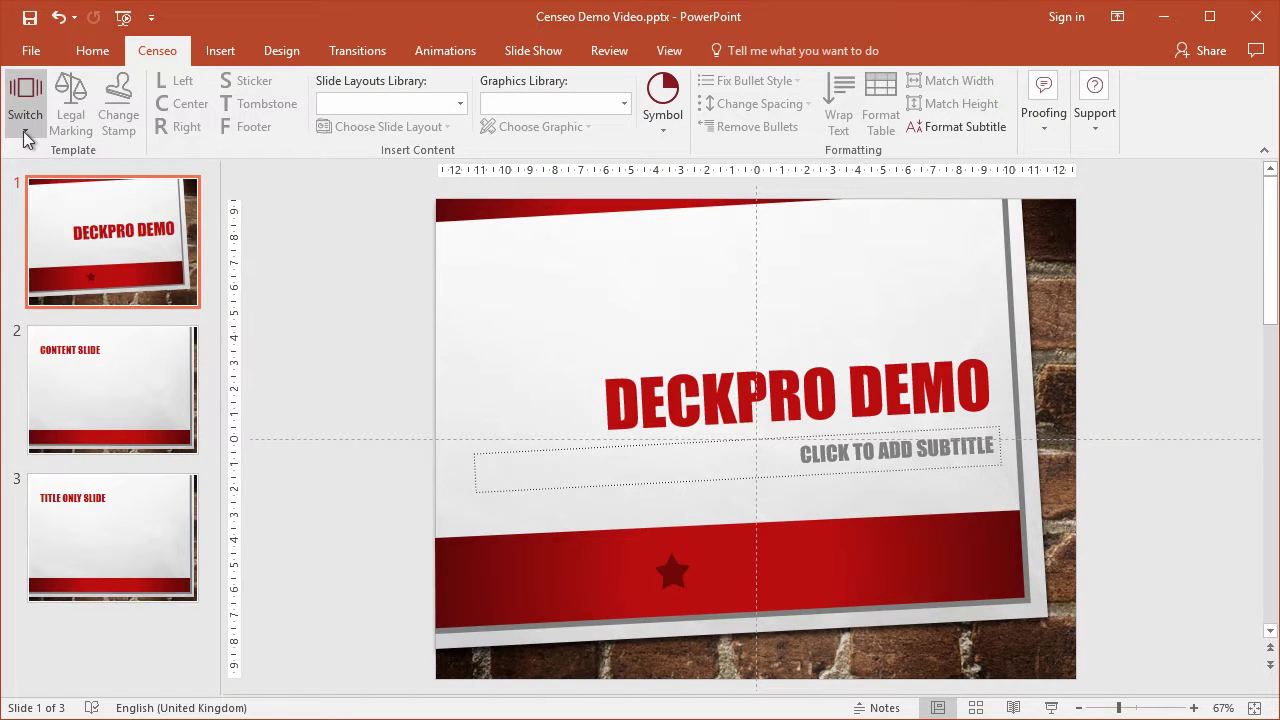
# - Replace Client D with Censeo Consulting Group as the default template in the template settings
pyautogui.click(26, 135)
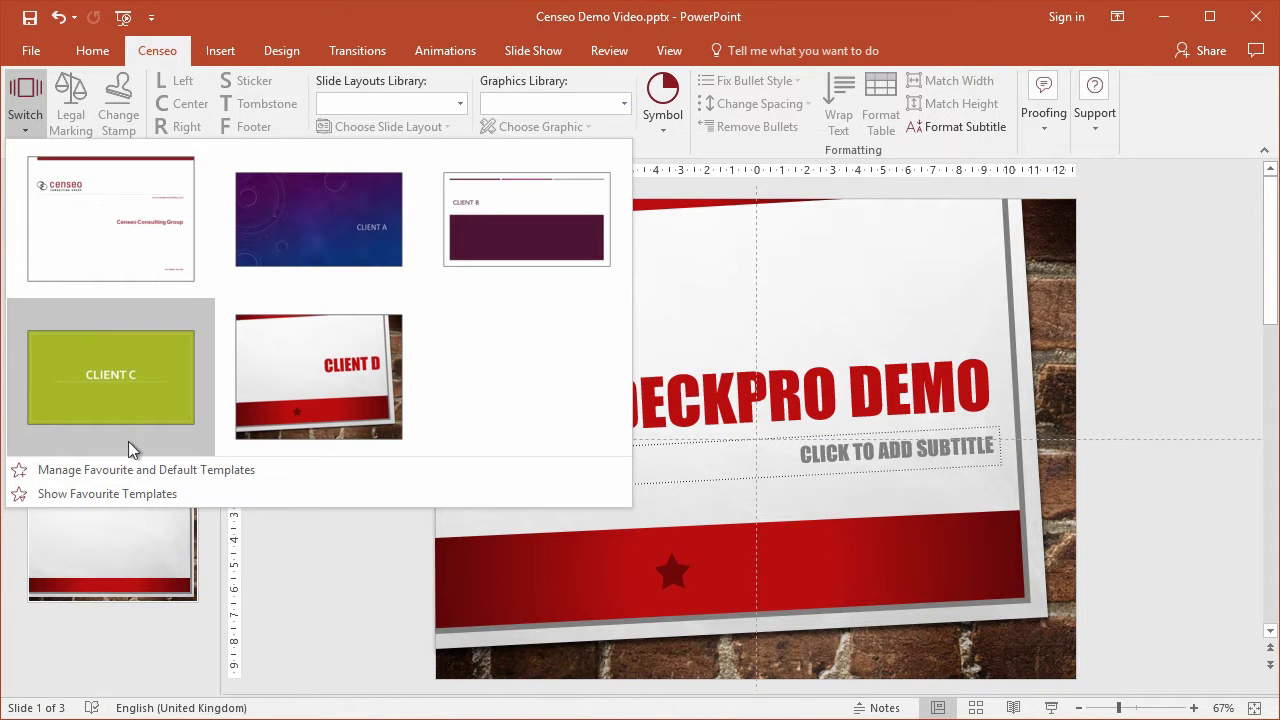
pyautogui.click(137, 469)
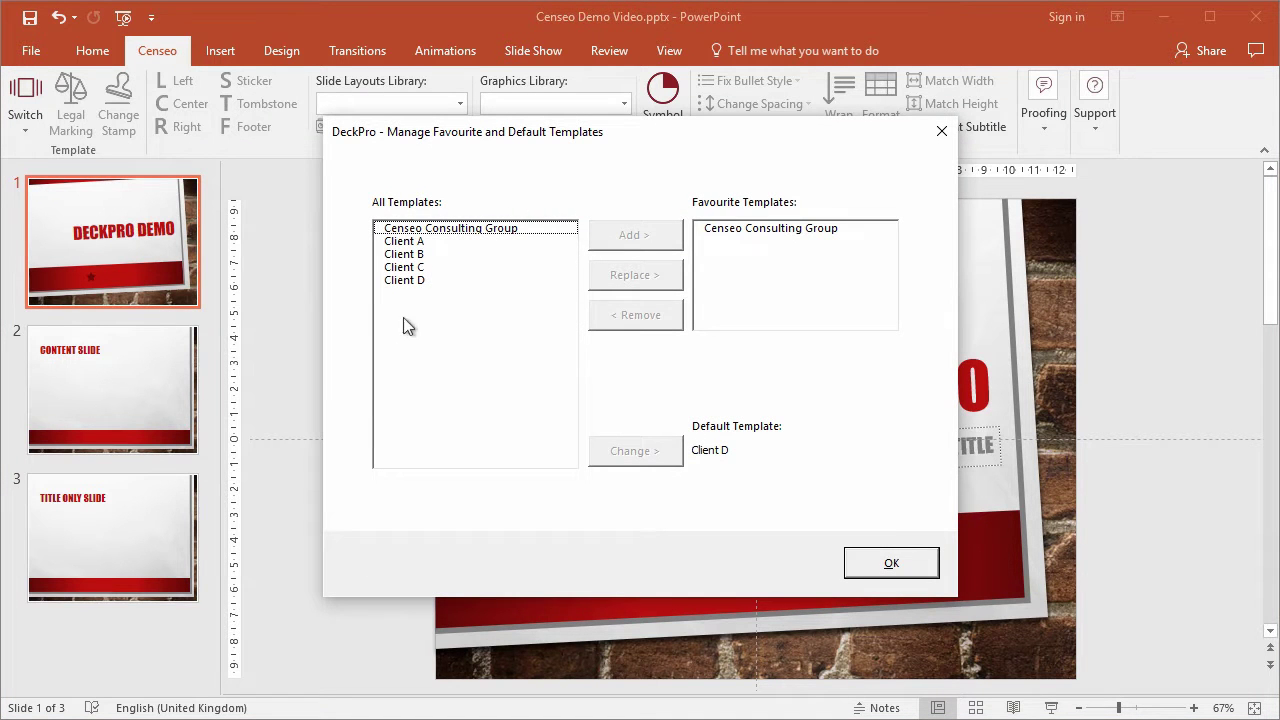
pyautogui.click(411, 283)
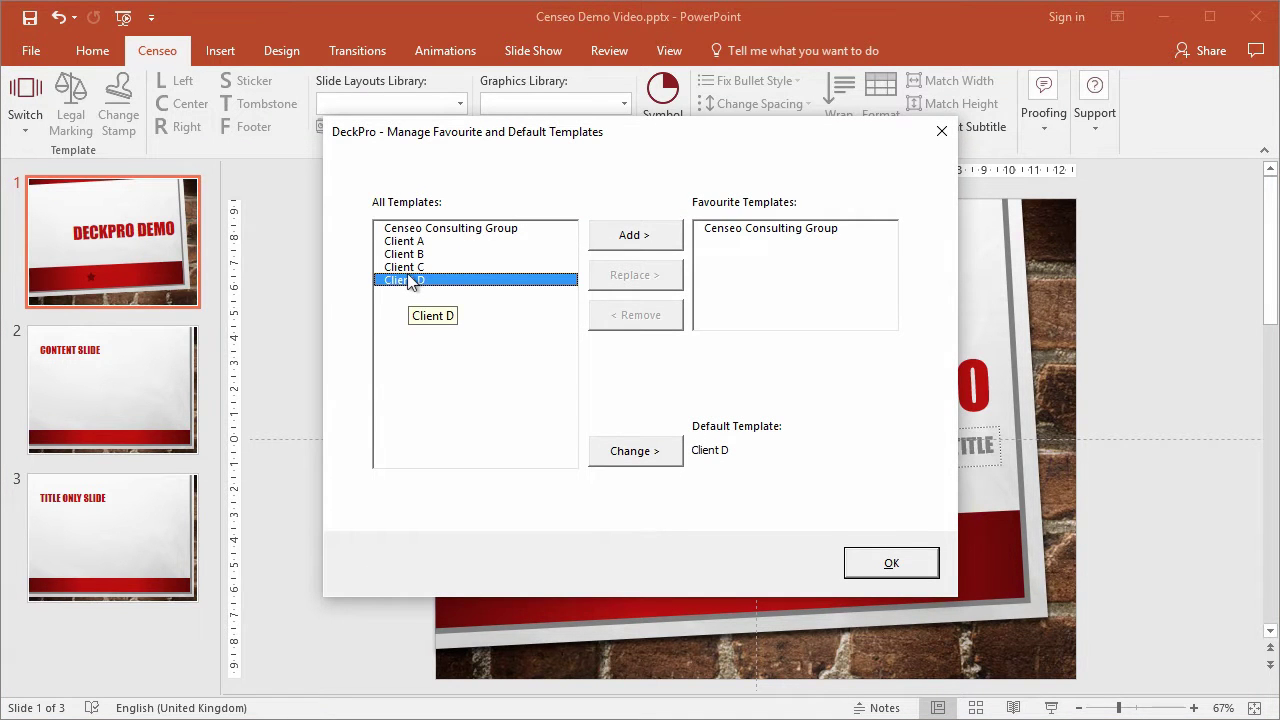
pyautogui.click(410, 229)
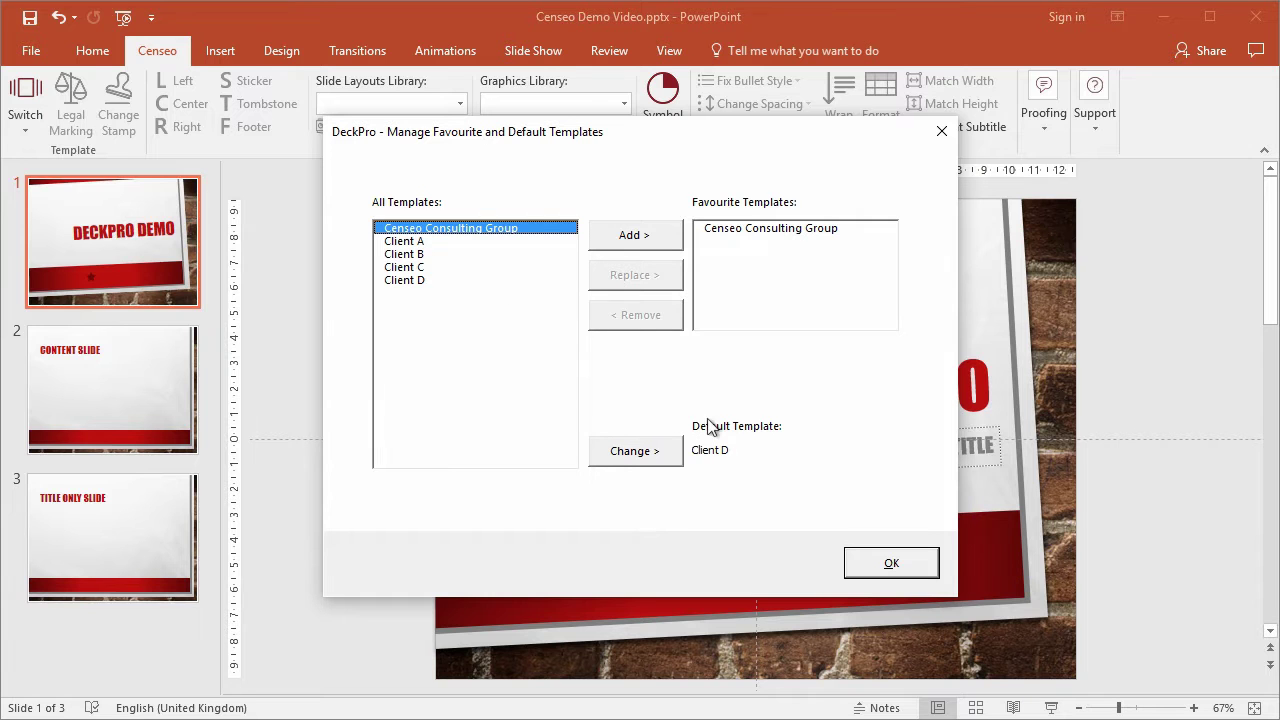
pyautogui.click(656, 456)
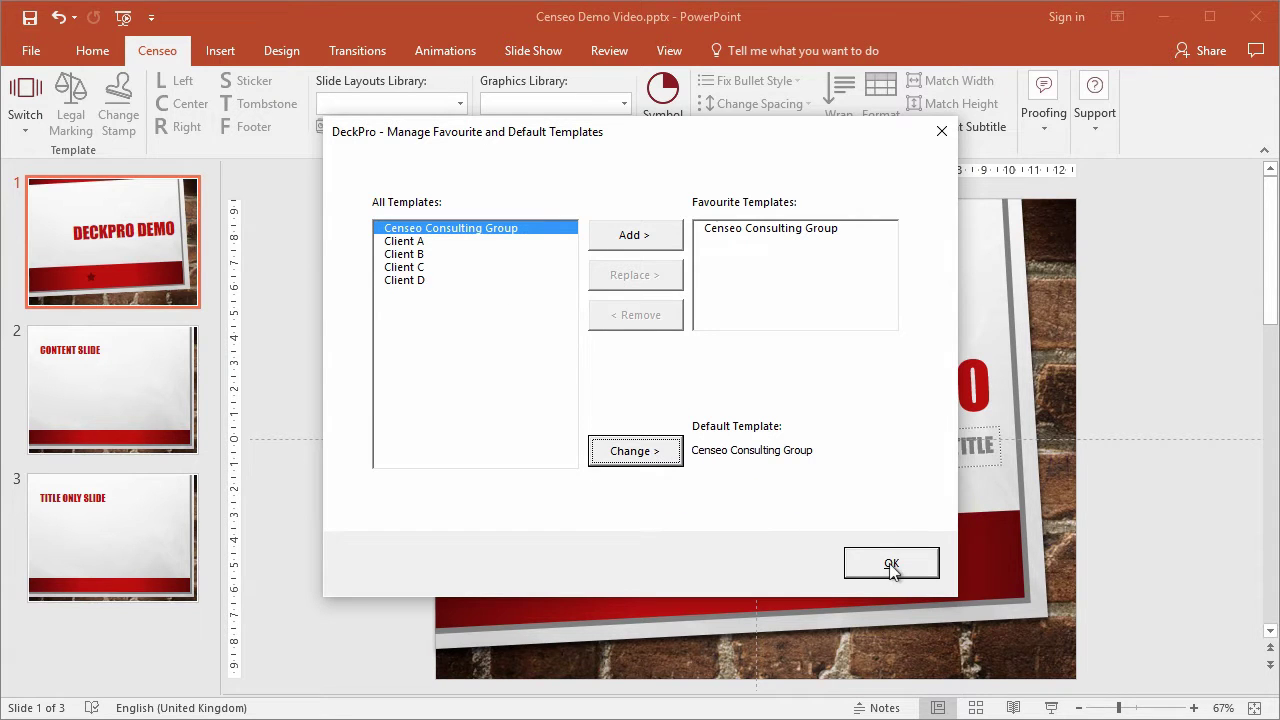
pyautogui.click(889, 563)
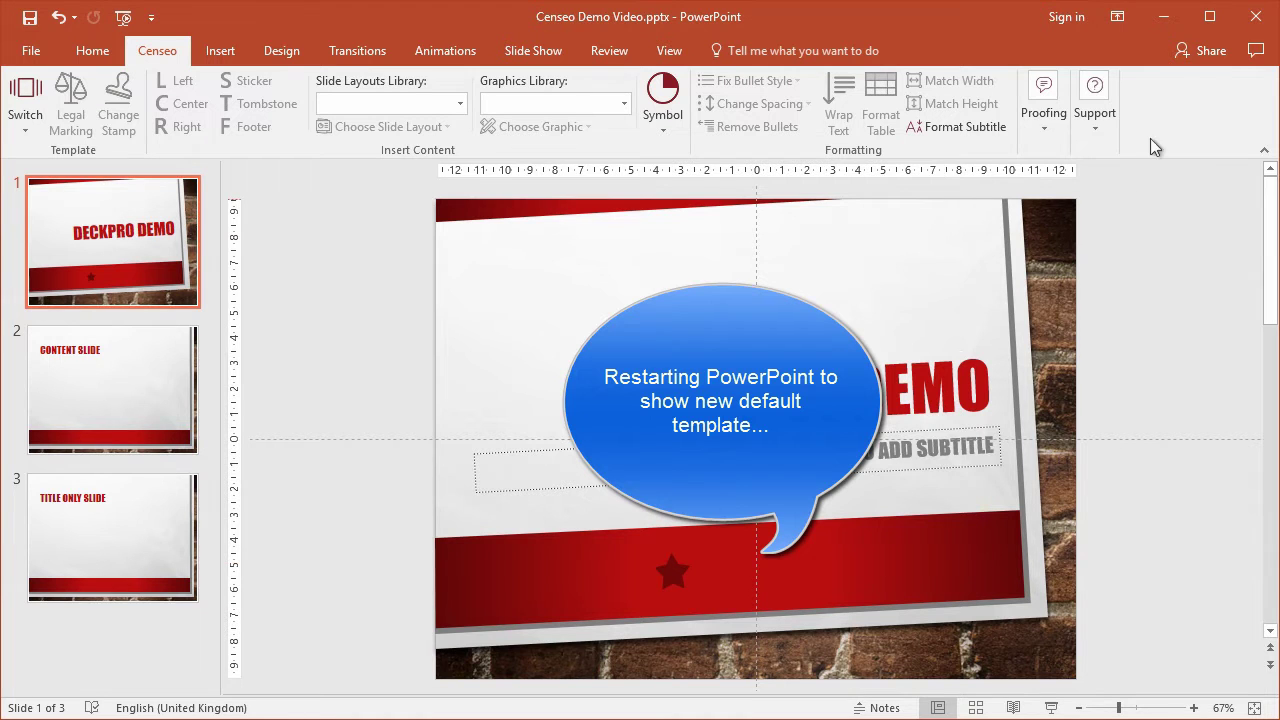
# - Quit PowerPoint without saving the changes so it can restart
pyautogui.click(1259, 20)
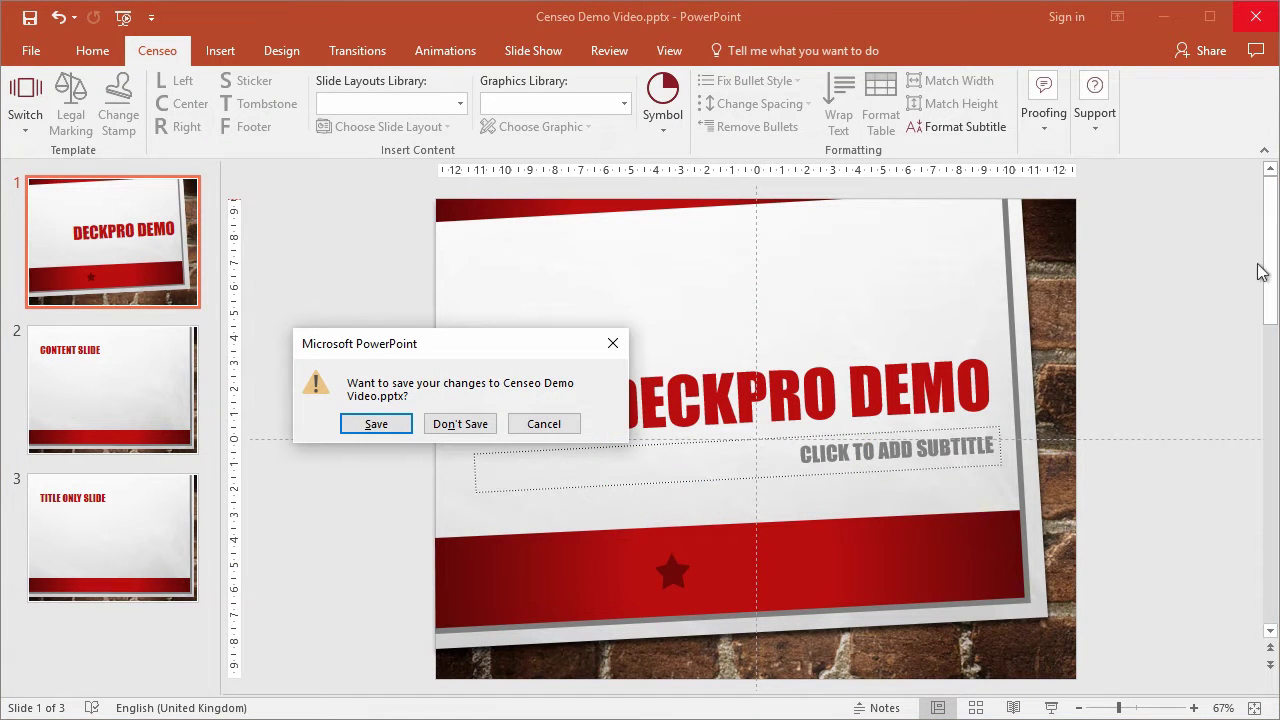
pyautogui.click(484, 425)
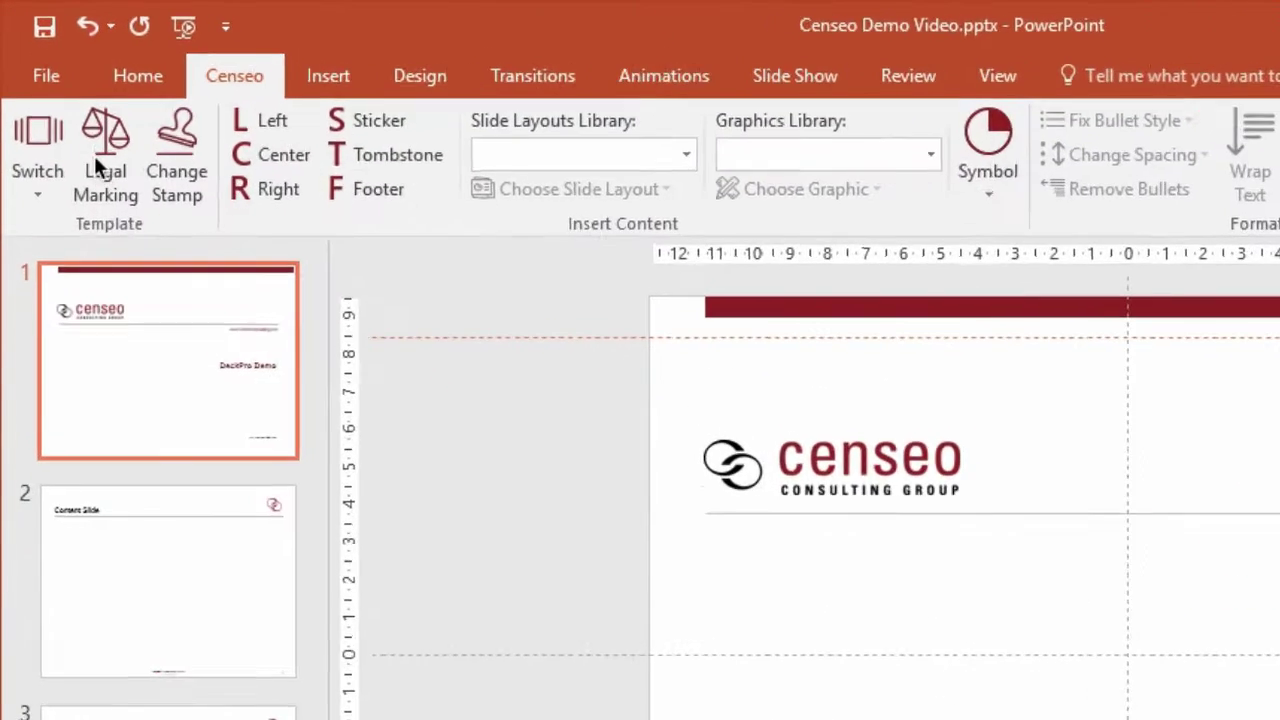
# - Change the legal marking from 'For Official Use Only' to 'Something else on the slide master'
pyautogui.click(70, 105)
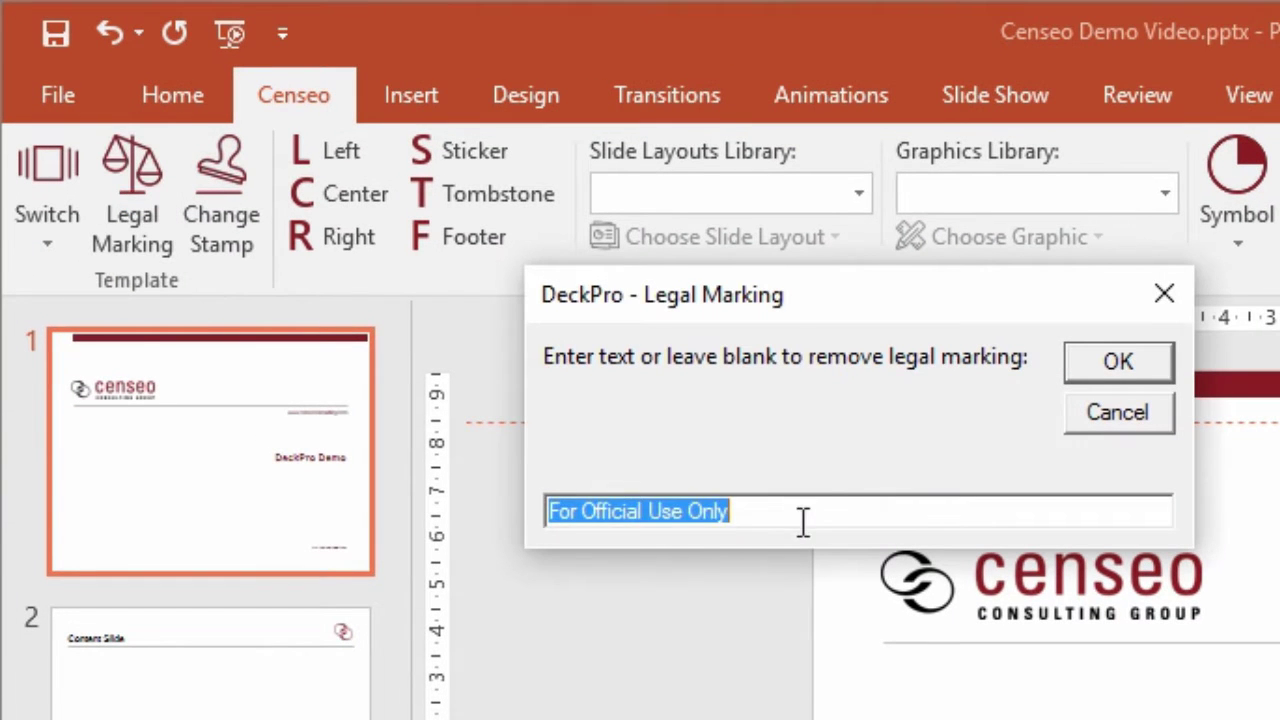
pyautogui.click(771, 514)
pyautogui.moveTo(800, 514); pyautogui.dragTo(548, 511)
pyautogui.write('Something else on the sl')
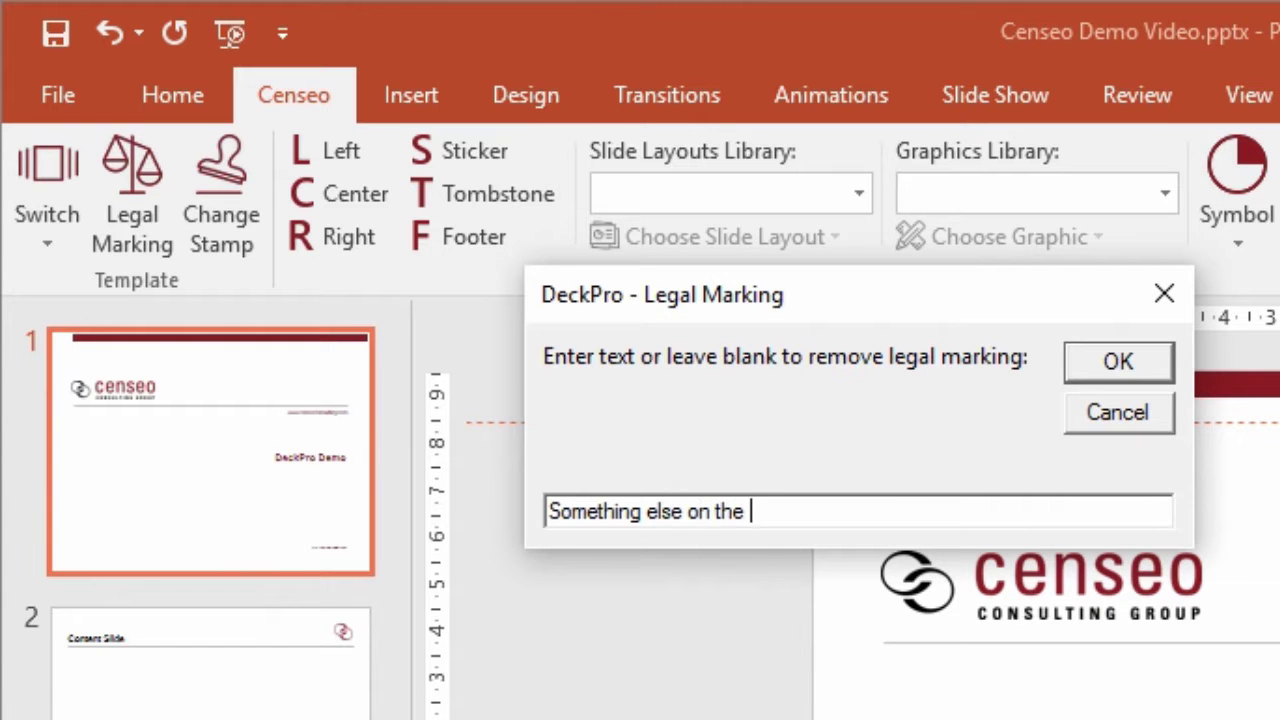
pyautogui.write('ide ')
pyautogui.write('master')
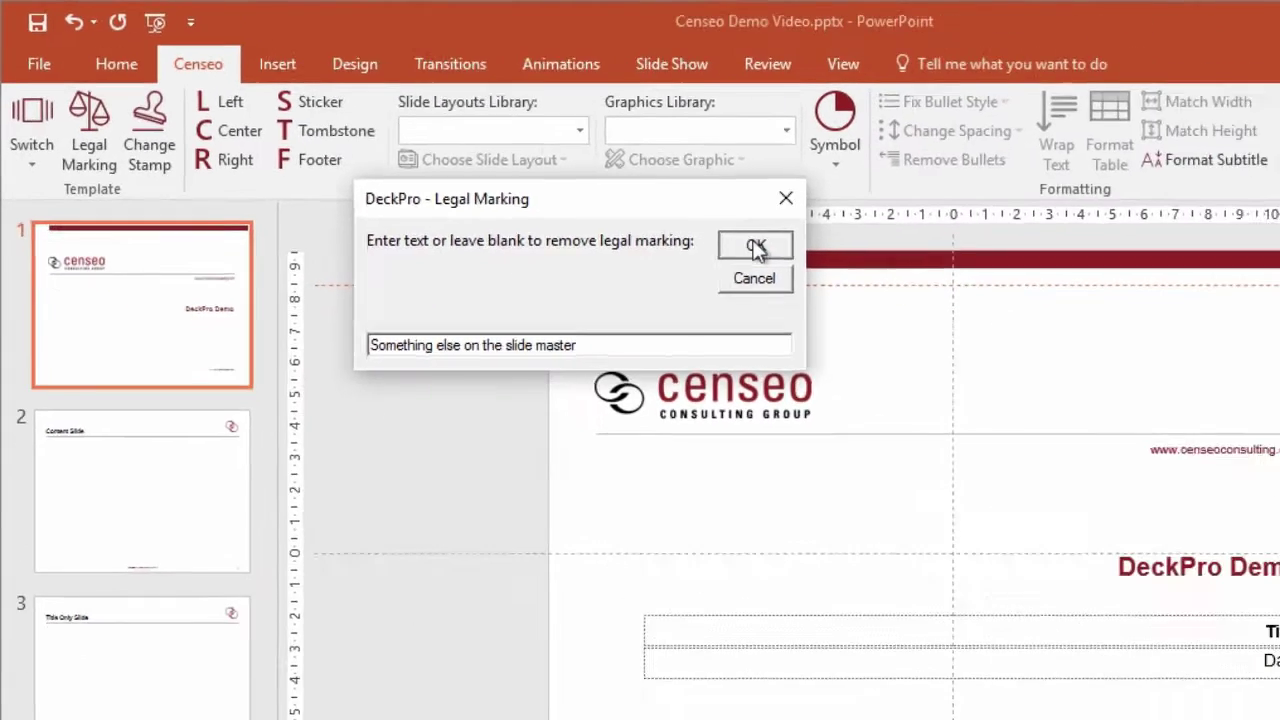
pyautogui.click(1118, 361)
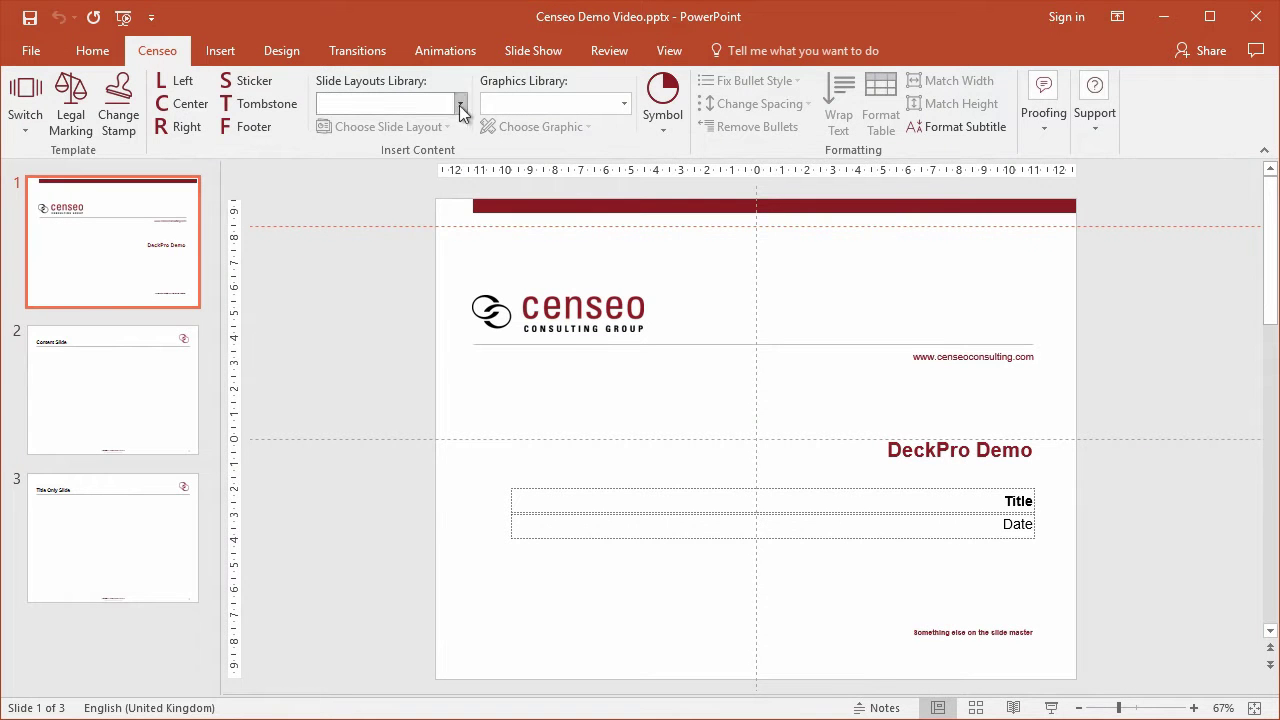
# - Insert the first two-column layout from the Tables category as a new slide
pyautogui.click(459, 105)
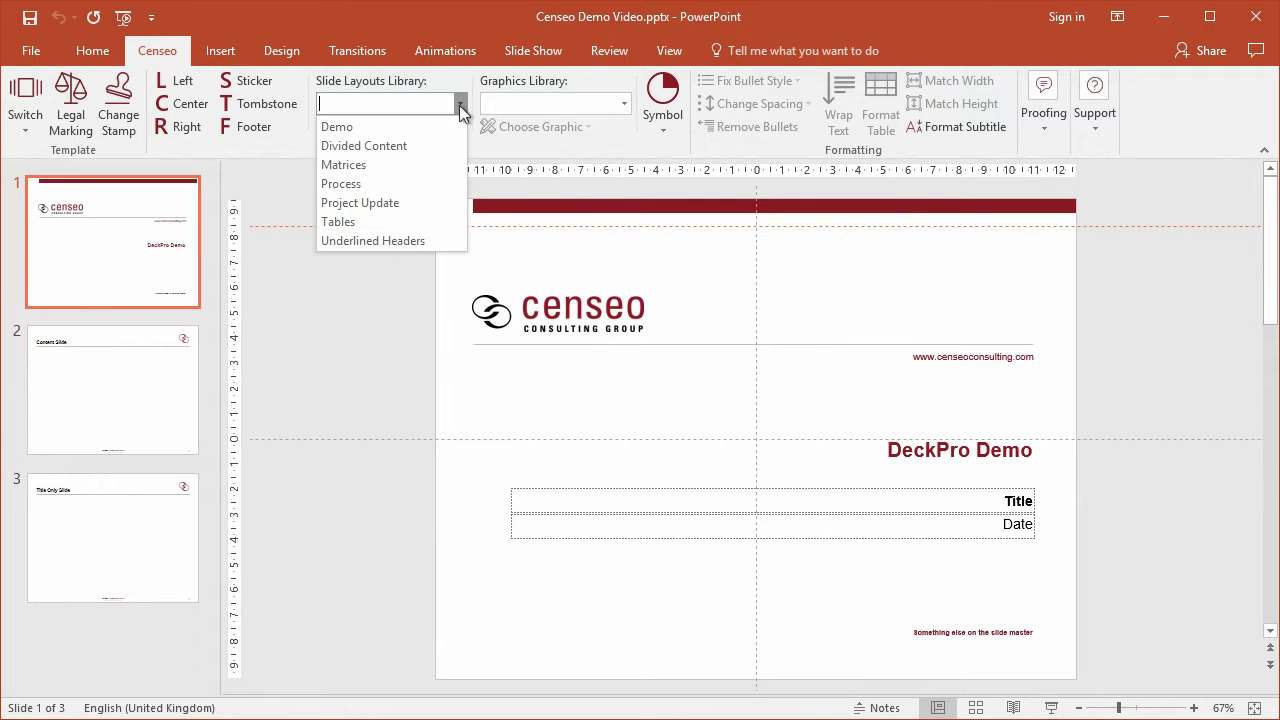
pyautogui.click(338, 221)
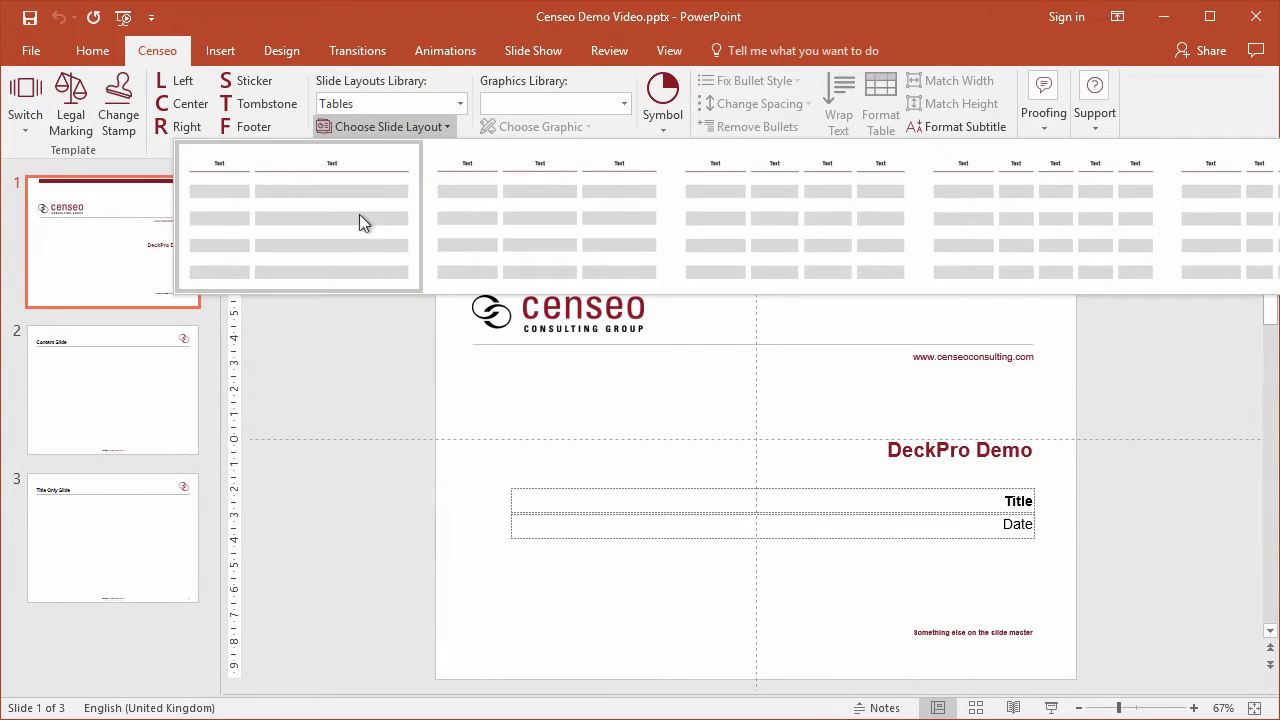
pyautogui.click(358, 217)
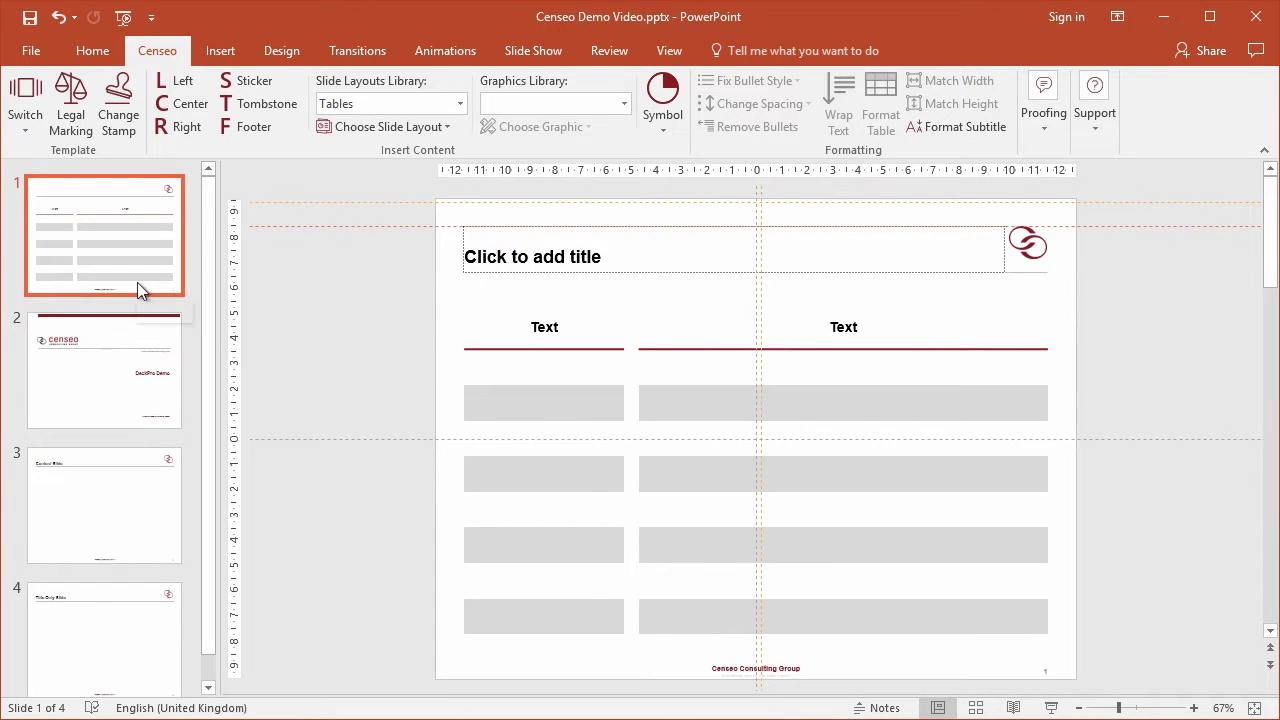
# - Retitle the table's first column header 'Some Title'
pyautogui.click(561, 327)
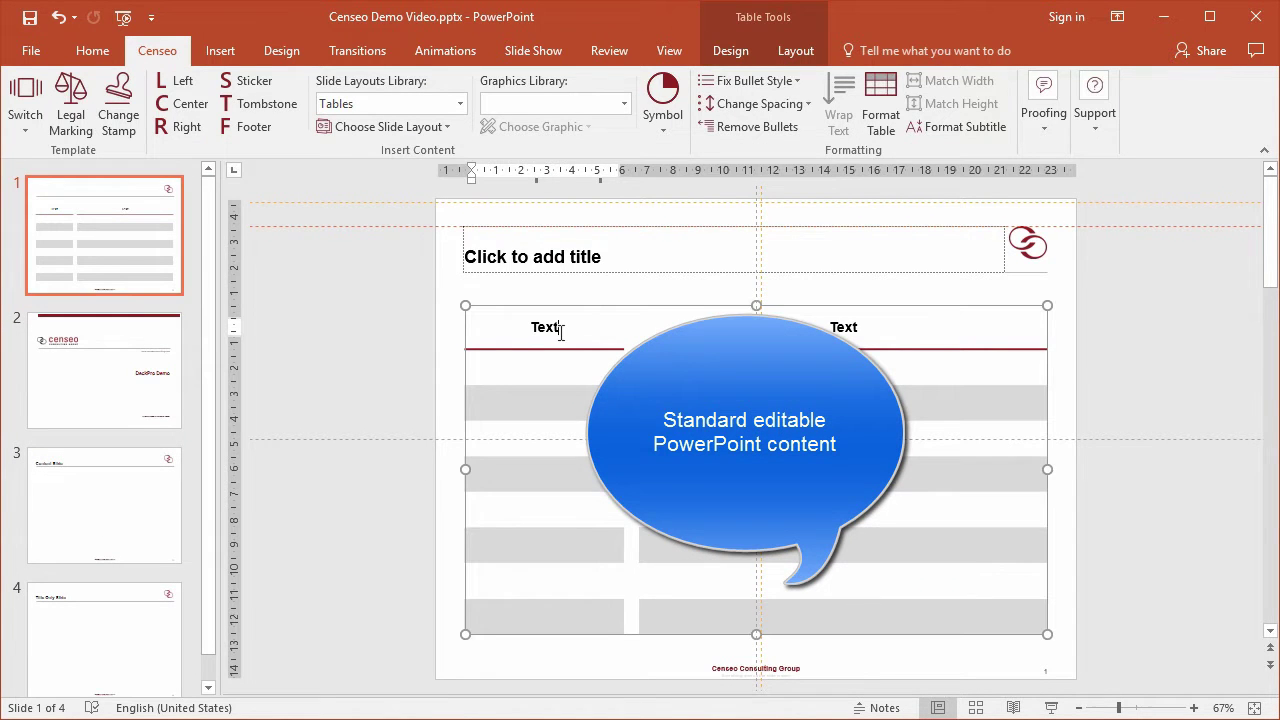
pyautogui.moveTo(522, 326); pyautogui.dragTo(520, 326)
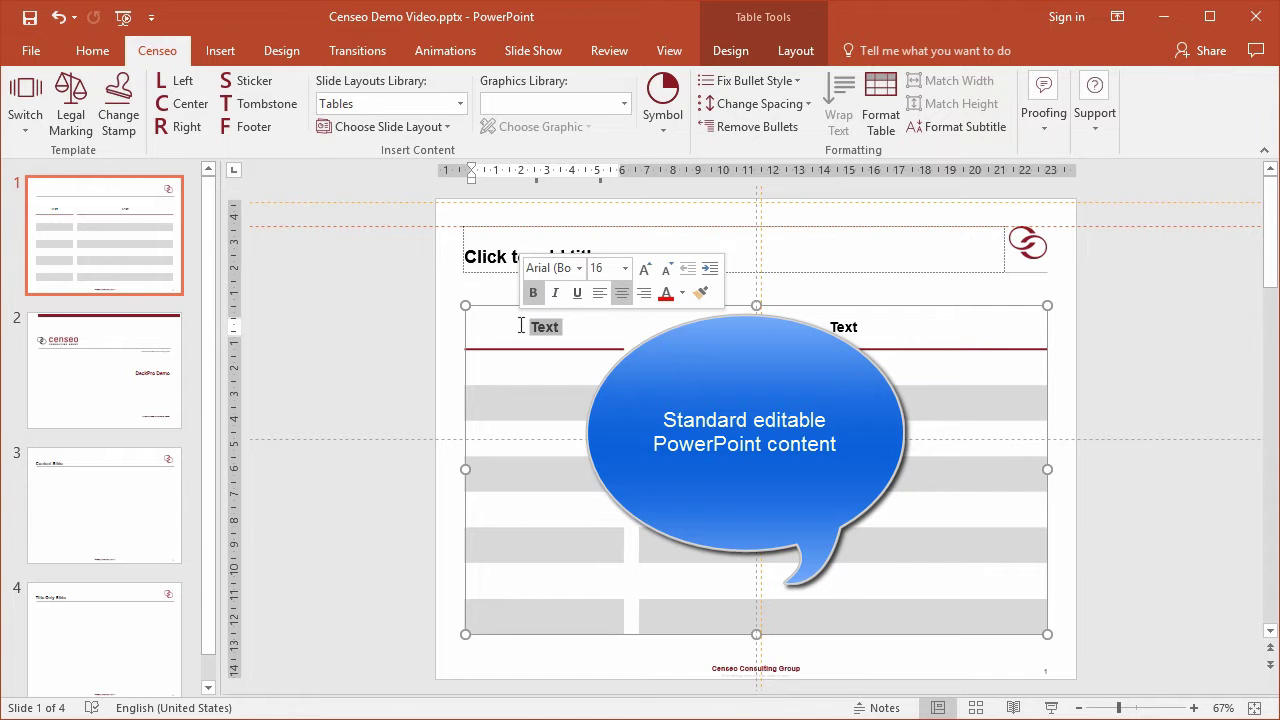
pyautogui.write('Some Title')
pyautogui.click(418, 351)
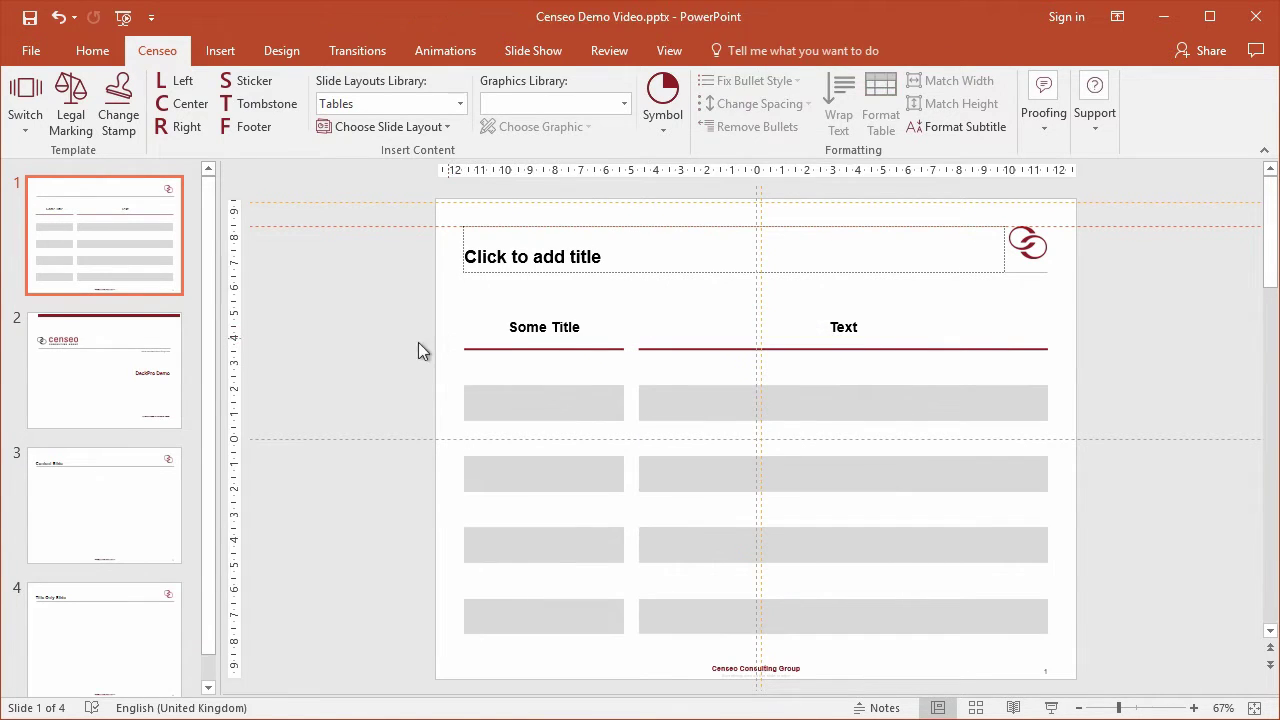
pyautogui.click(459, 105)
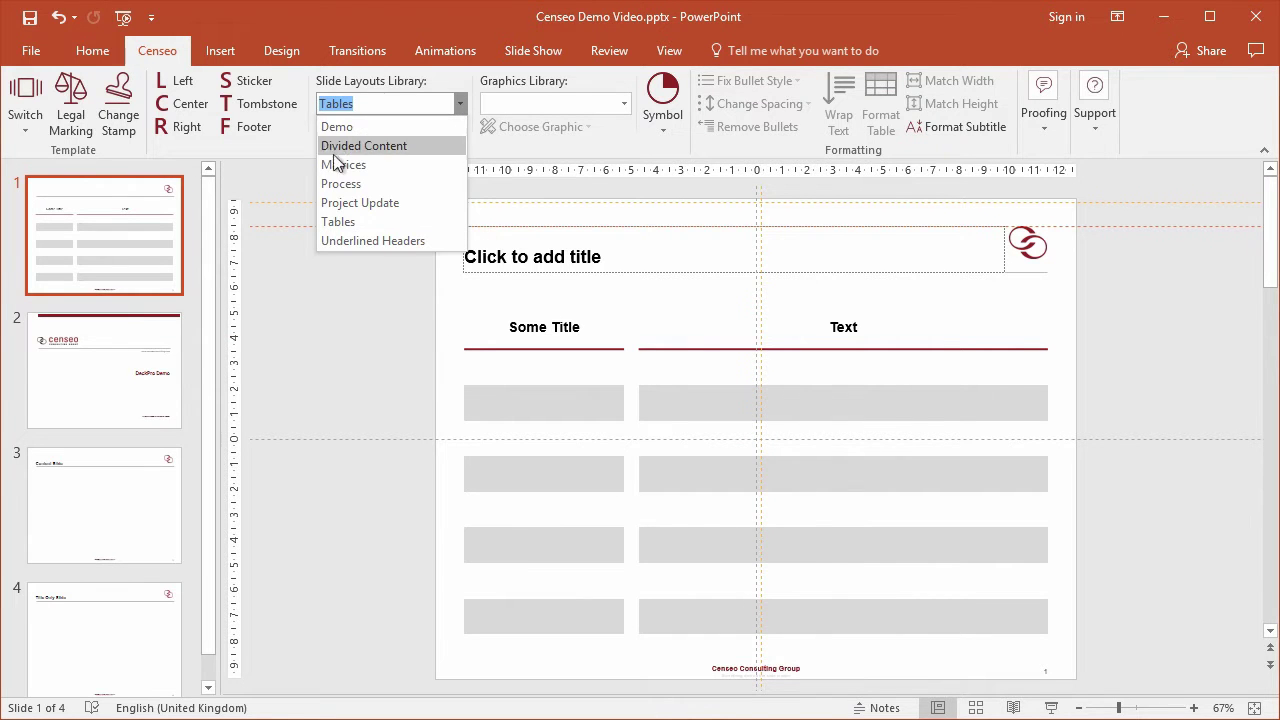
# - Insert a three-step Process slide as slide 2 and a two-column Divided Content slide
pyautogui.press('Escape')
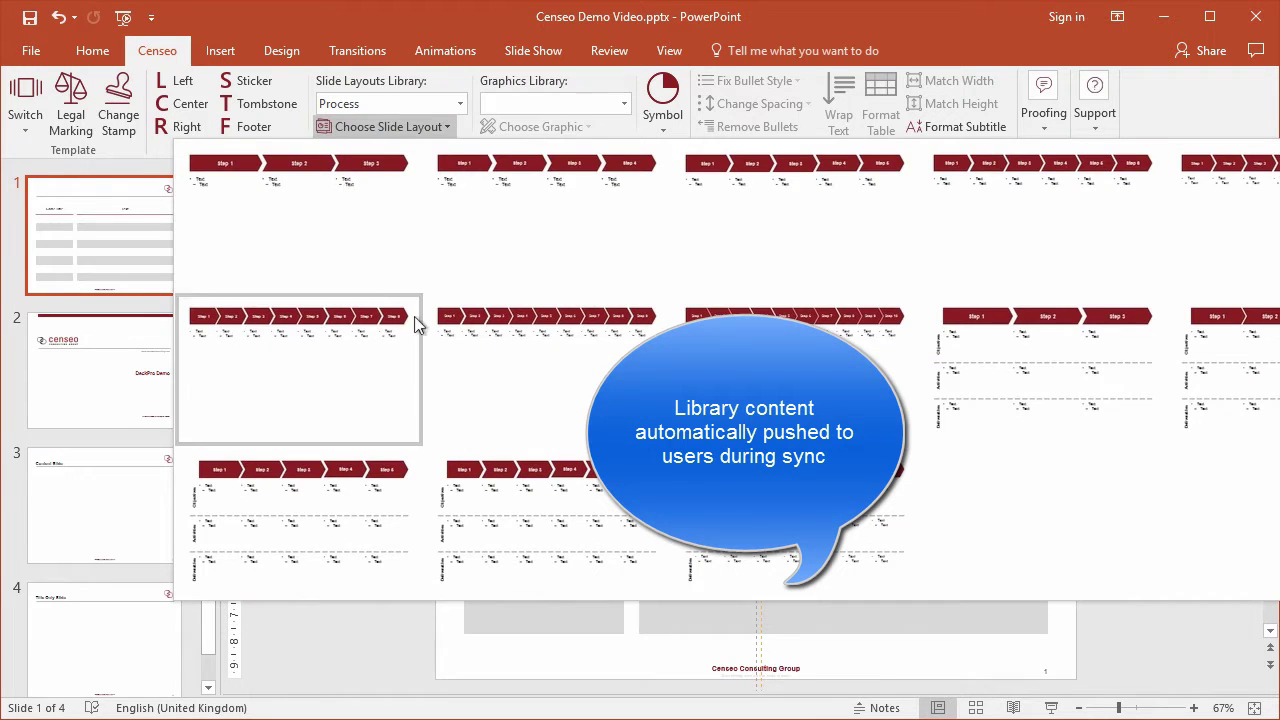
pyautogui.click(965, 382)
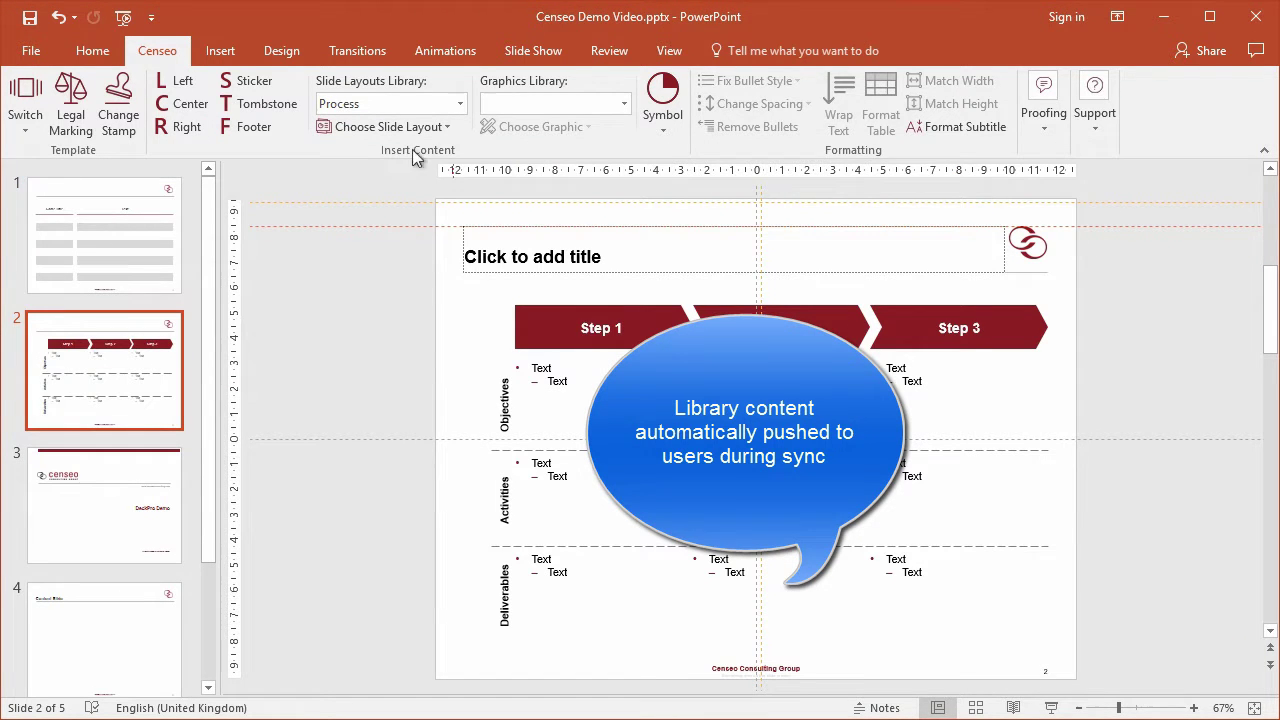
pyautogui.click(462, 103)
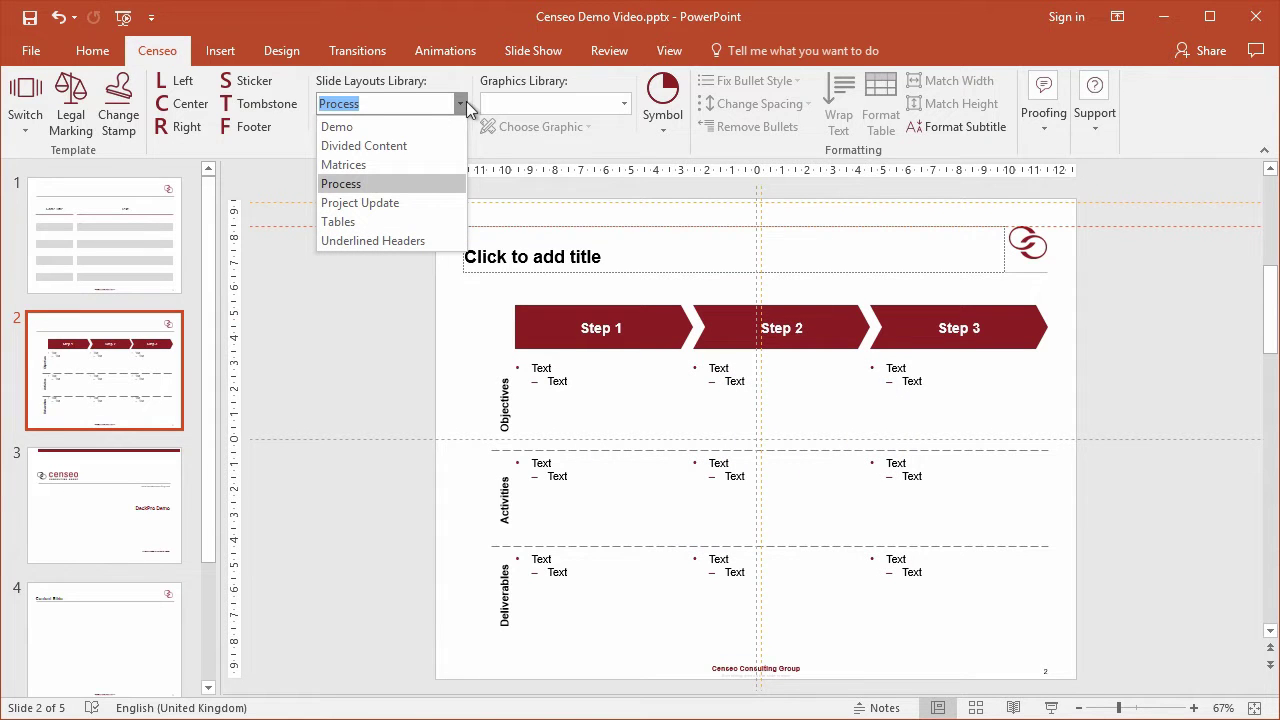
pyautogui.click(366, 147)
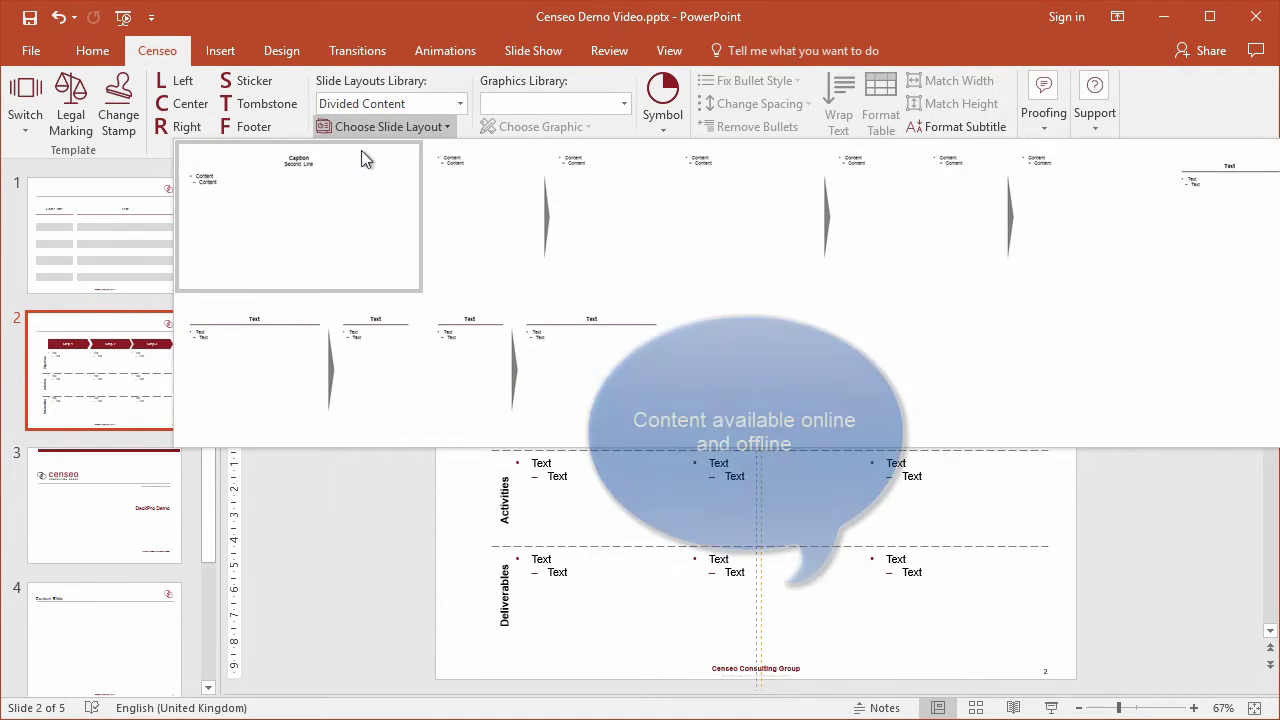
pyautogui.click(490, 342)
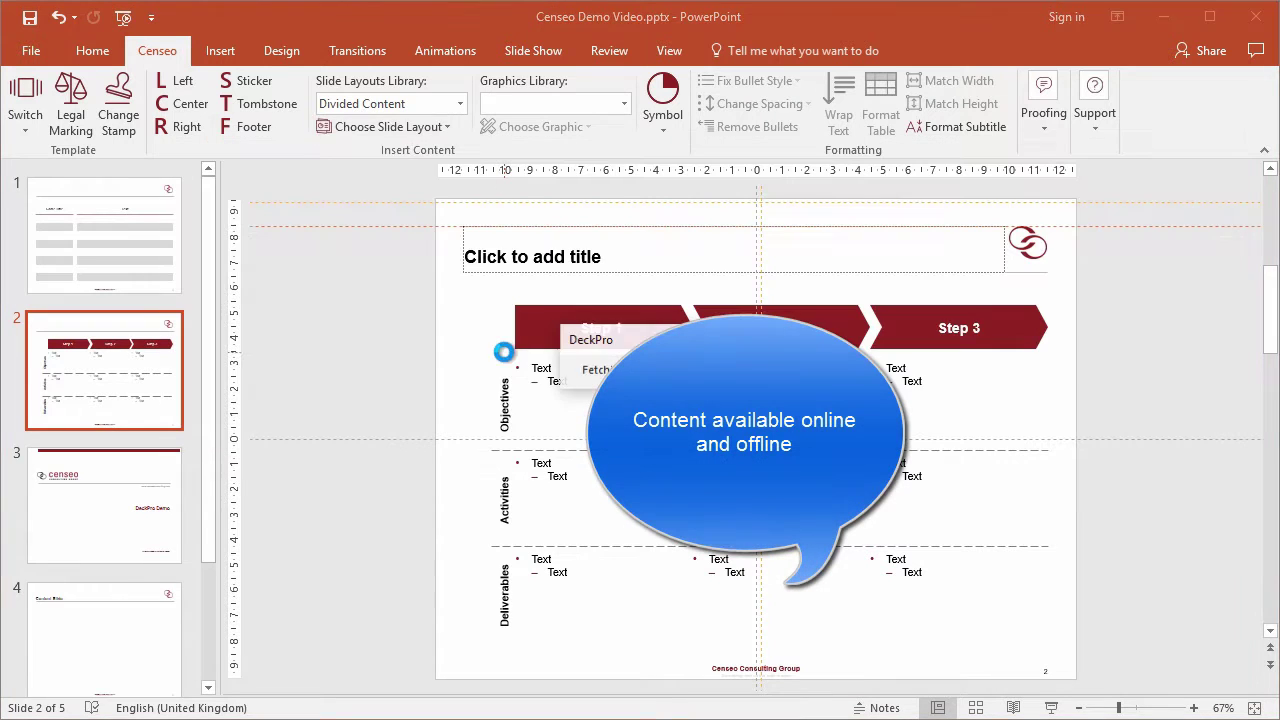
# - Insert a slide with the 2x2 matrix layout from the Matrices library
pyautogui.click(459, 105)
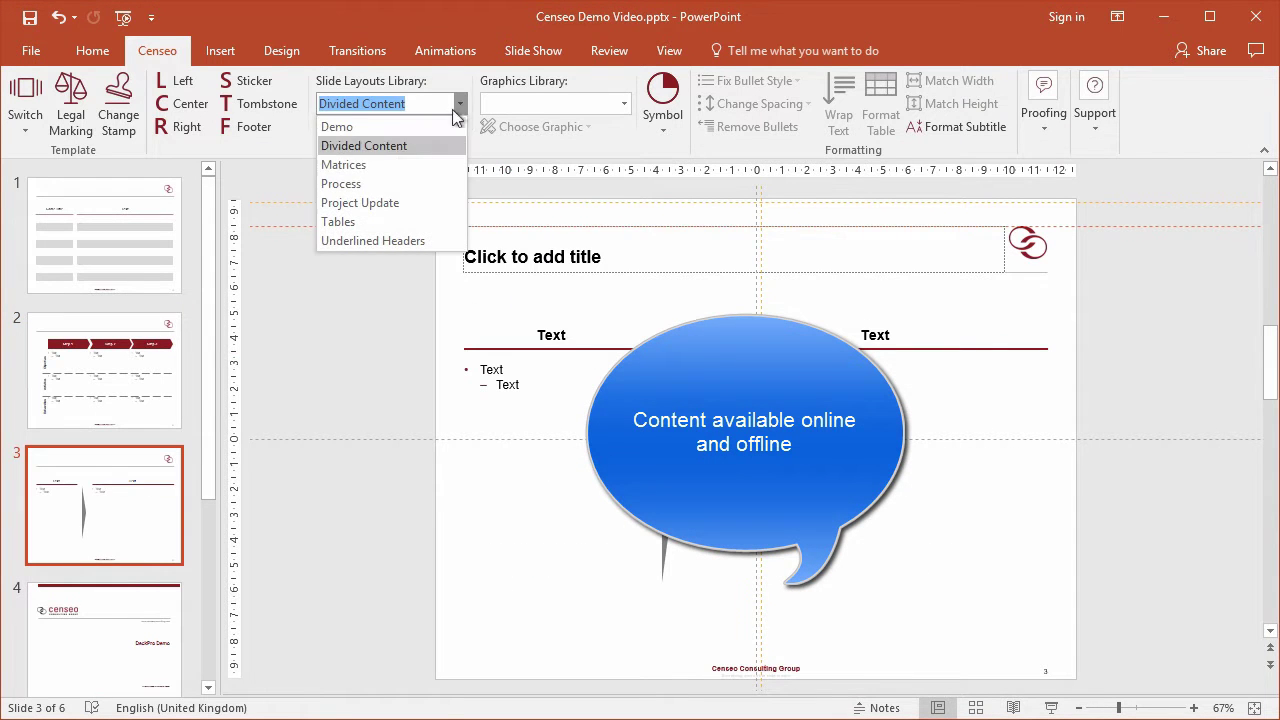
pyautogui.click(360, 170)
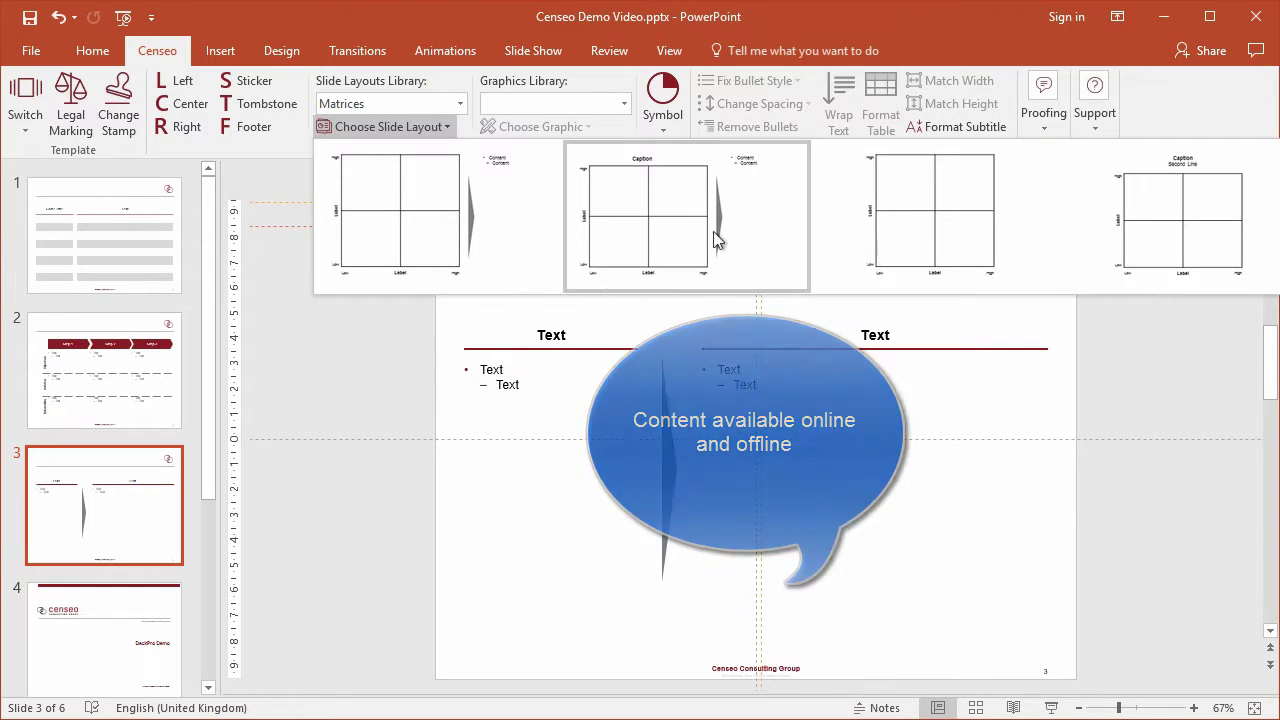
pyautogui.click(716, 240)
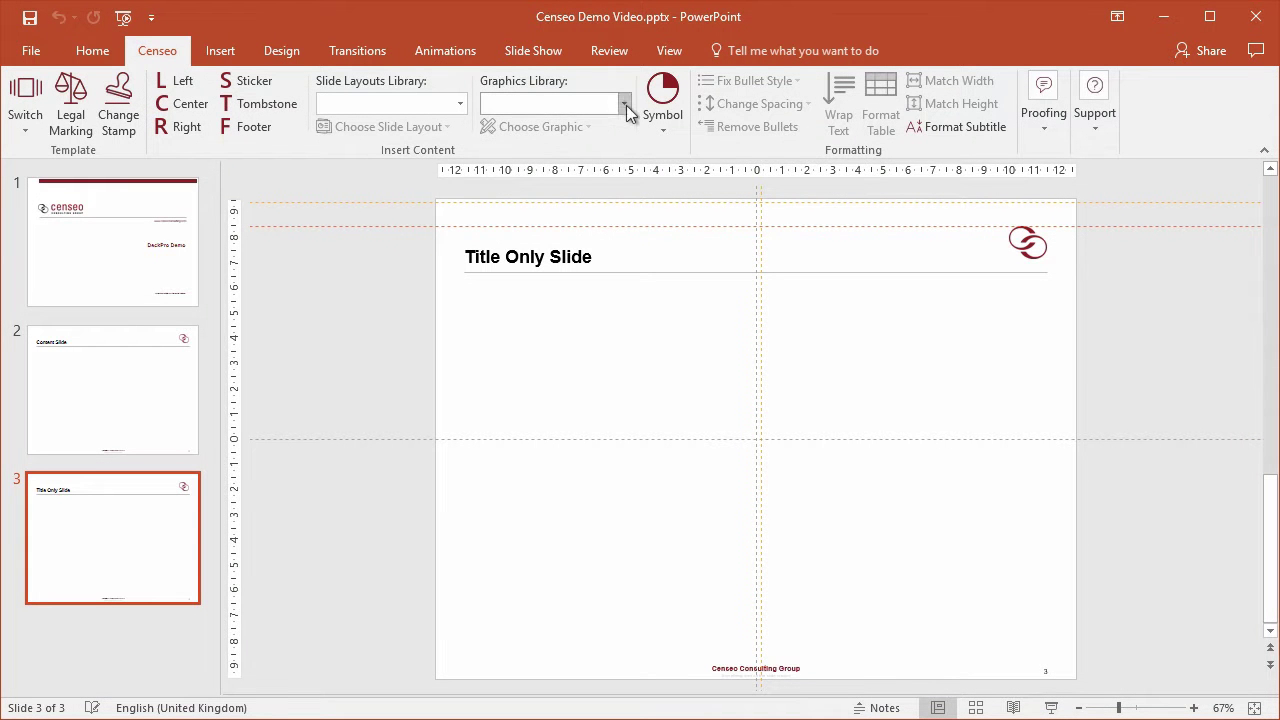
# - Insert the stacked cylinder graphic from Relationships and relabel its upper-right section 'Fully Editable'
pyautogui.click(624, 103)
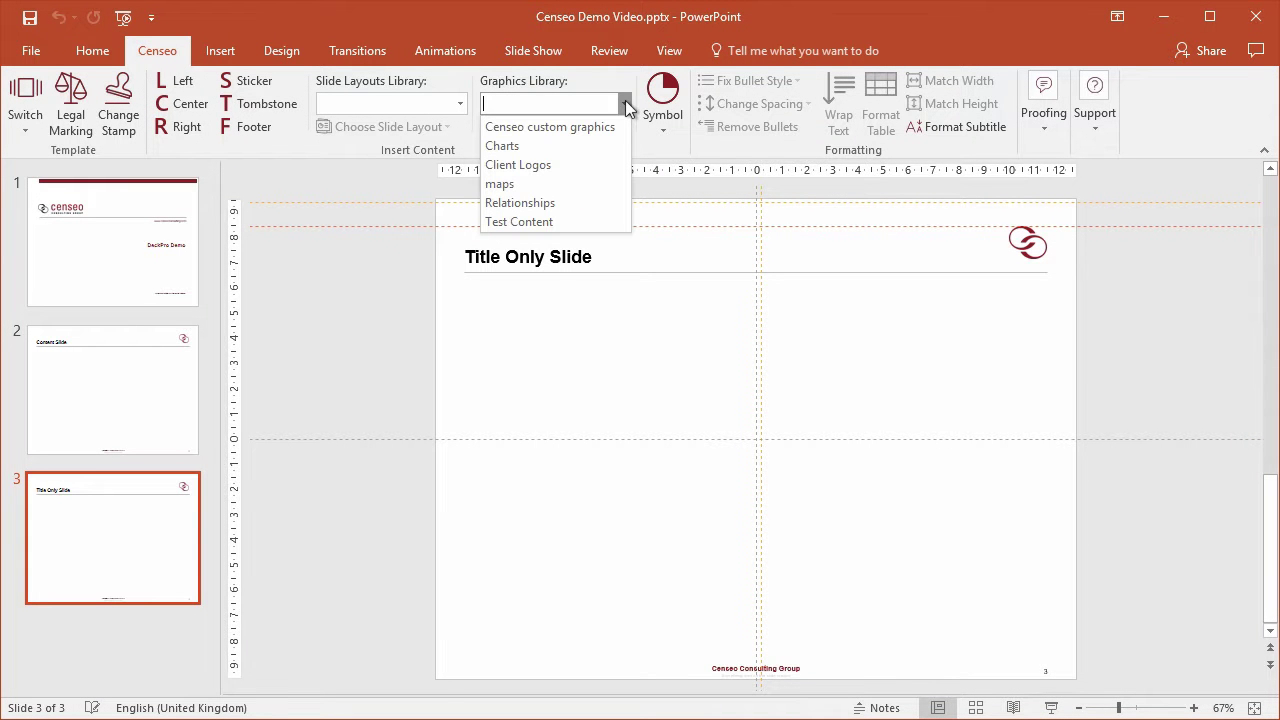
pyautogui.click(552, 204)
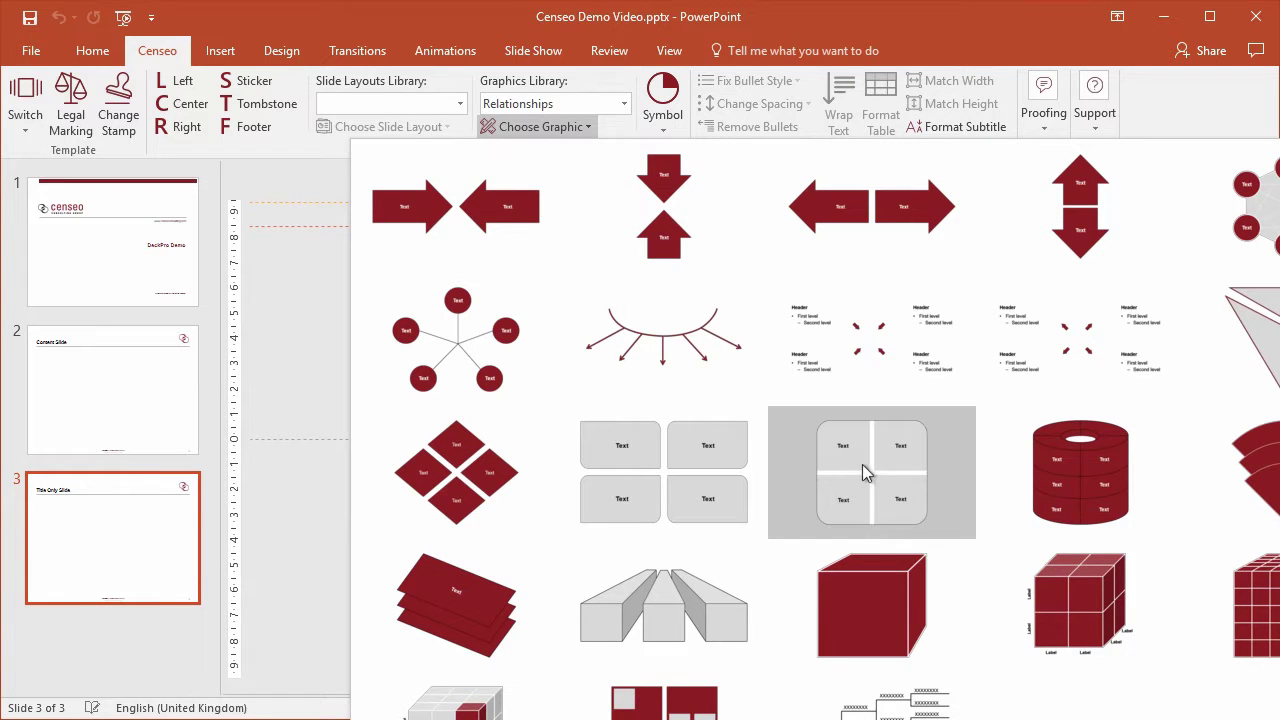
pyautogui.click(1067, 451)
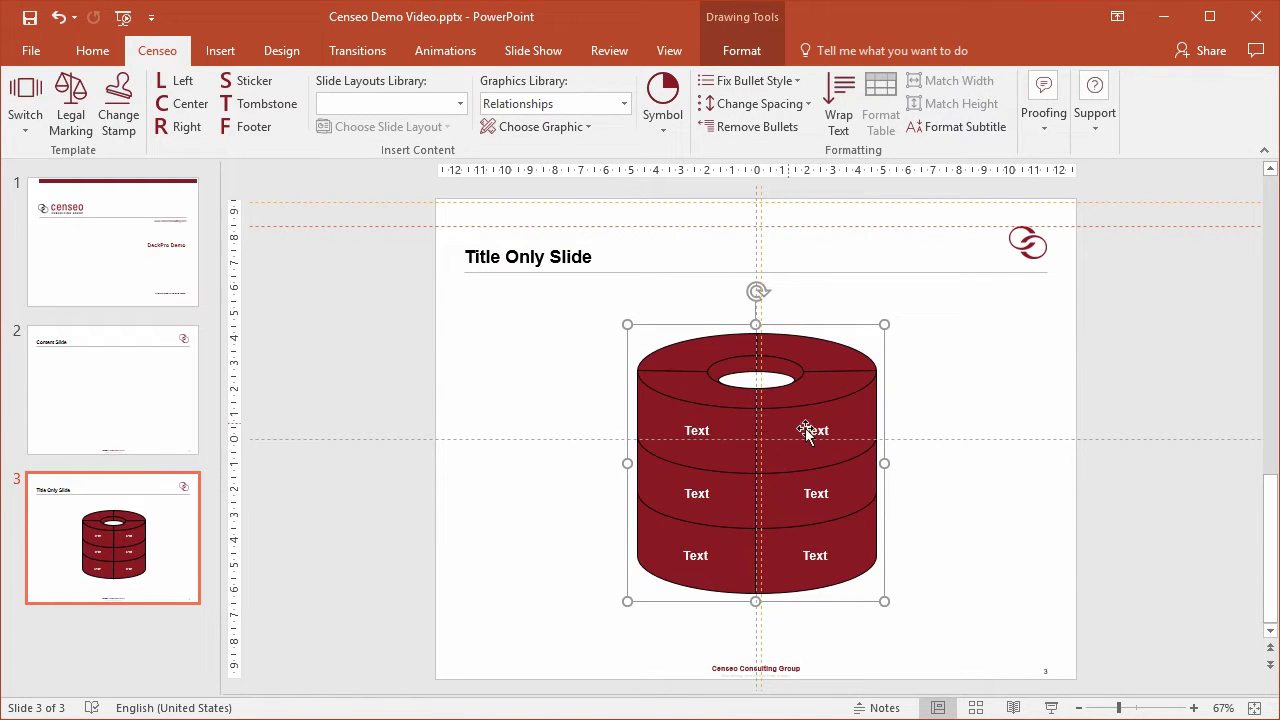
pyautogui.doubleClick(812, 430)
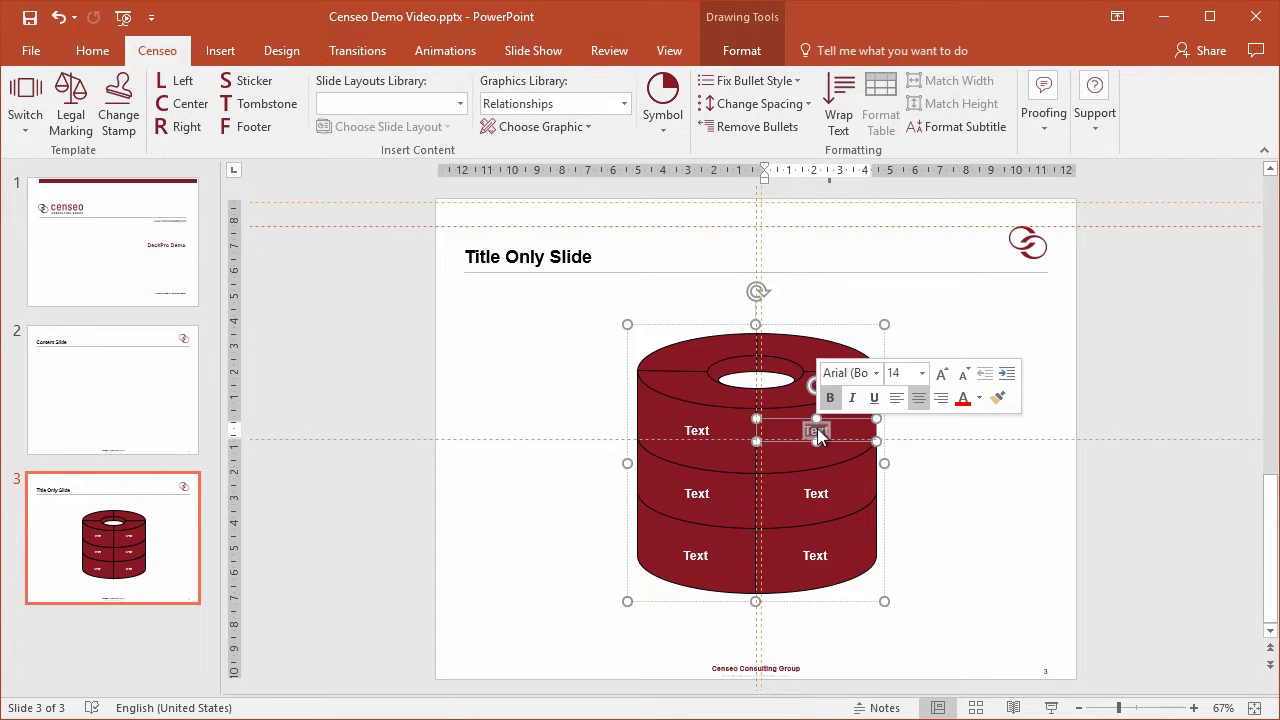
pyautogui.write('Fully Editable')
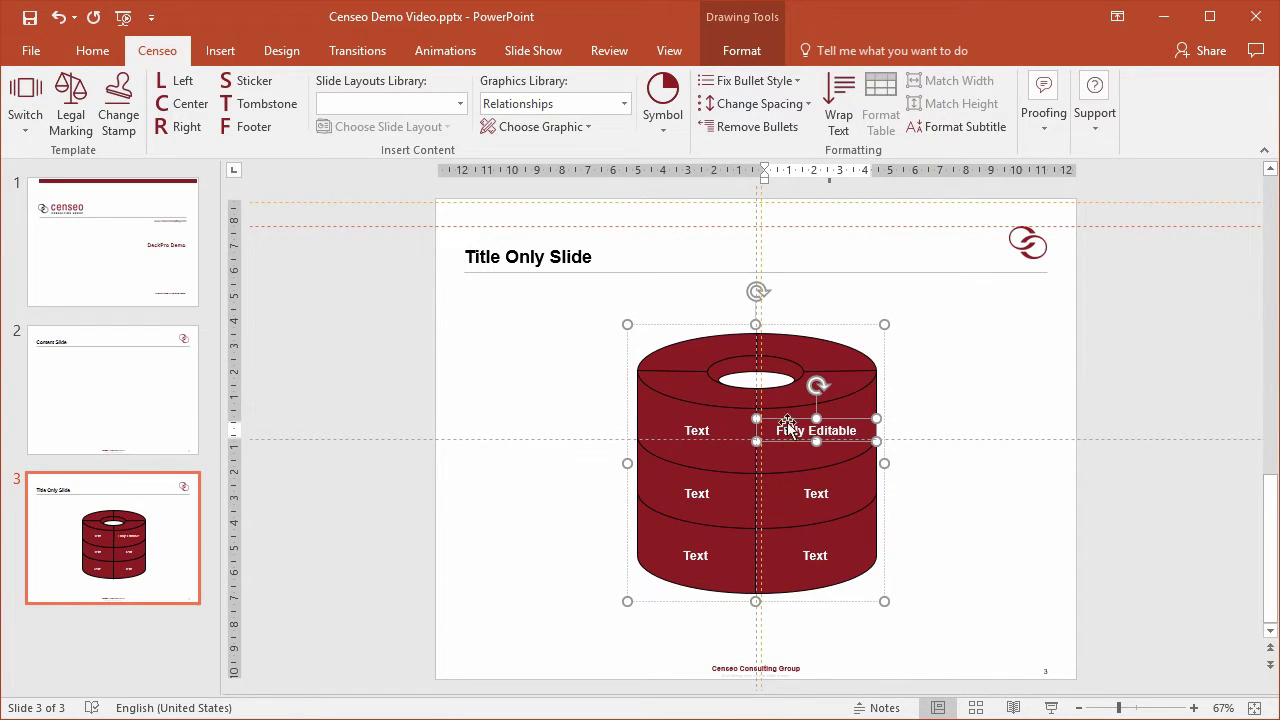
# - Give the cylinder's top ring a light blue-grey shape fill
pyautogui.click(796, 347)
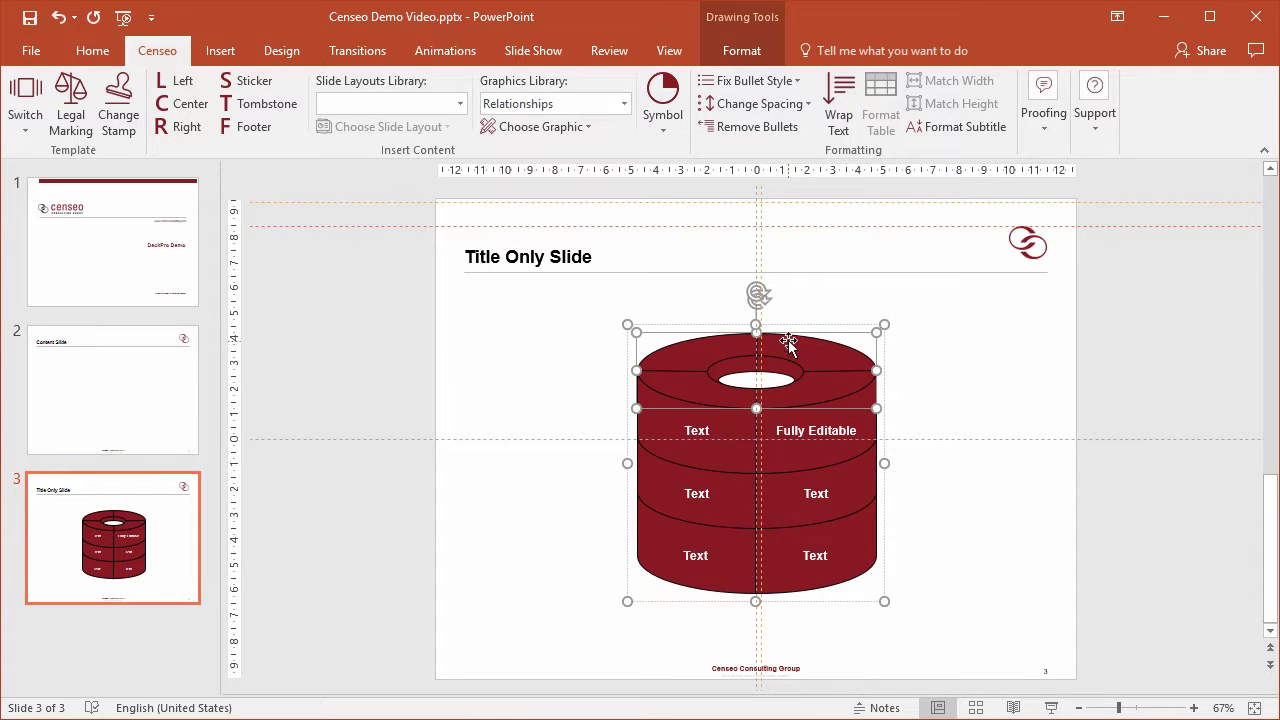
pyautogui.click(741, 55)
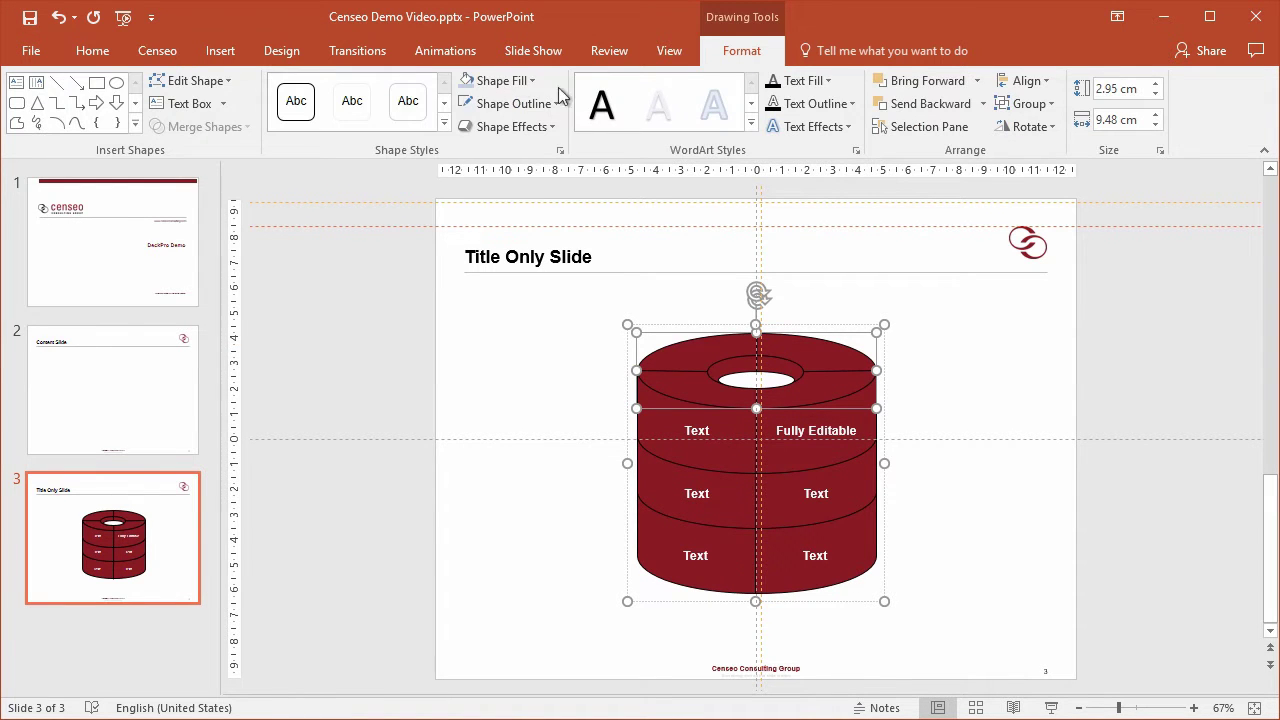
pyautogui.click(467, 80)
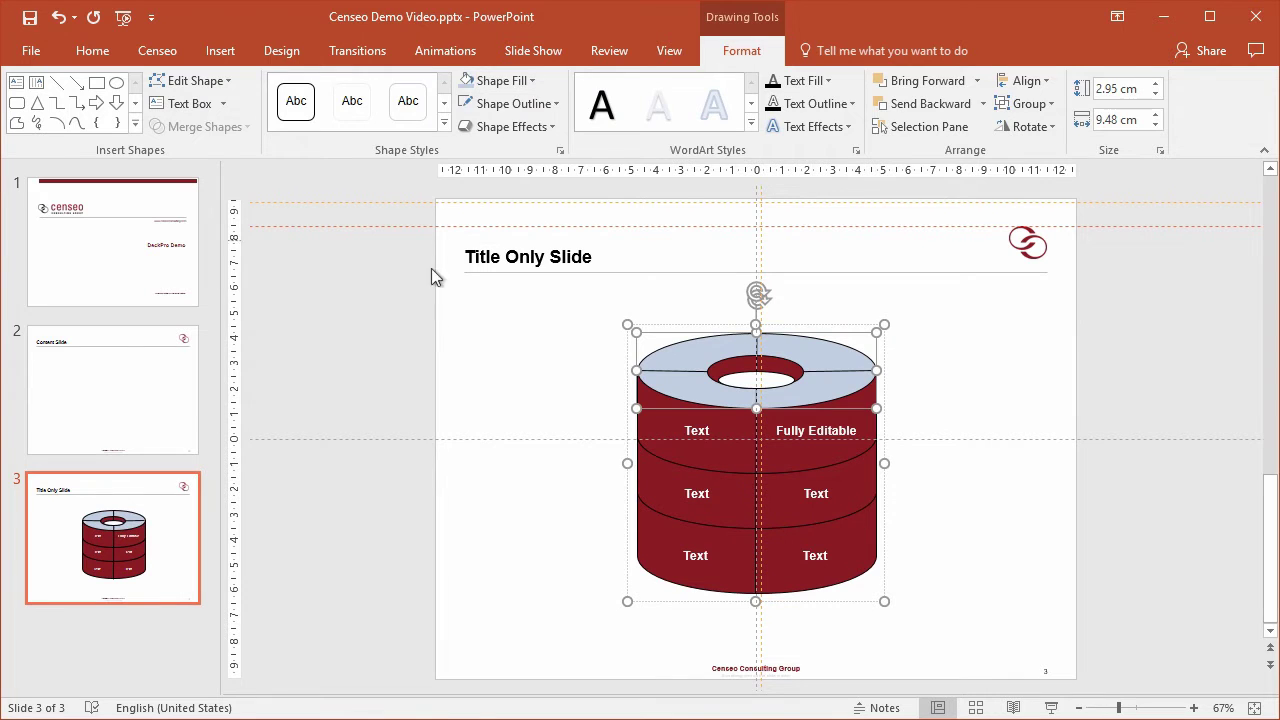
pyautogui.click(475, 341)
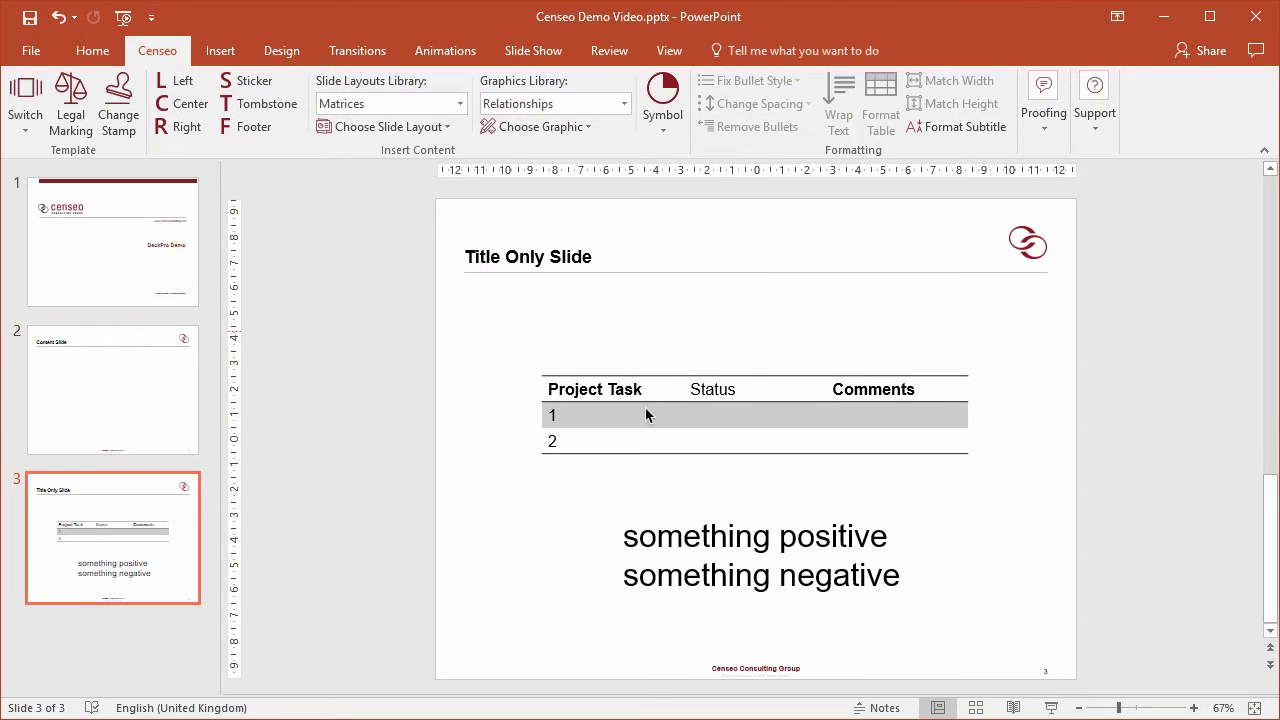
pyautogui.click(677, 410)
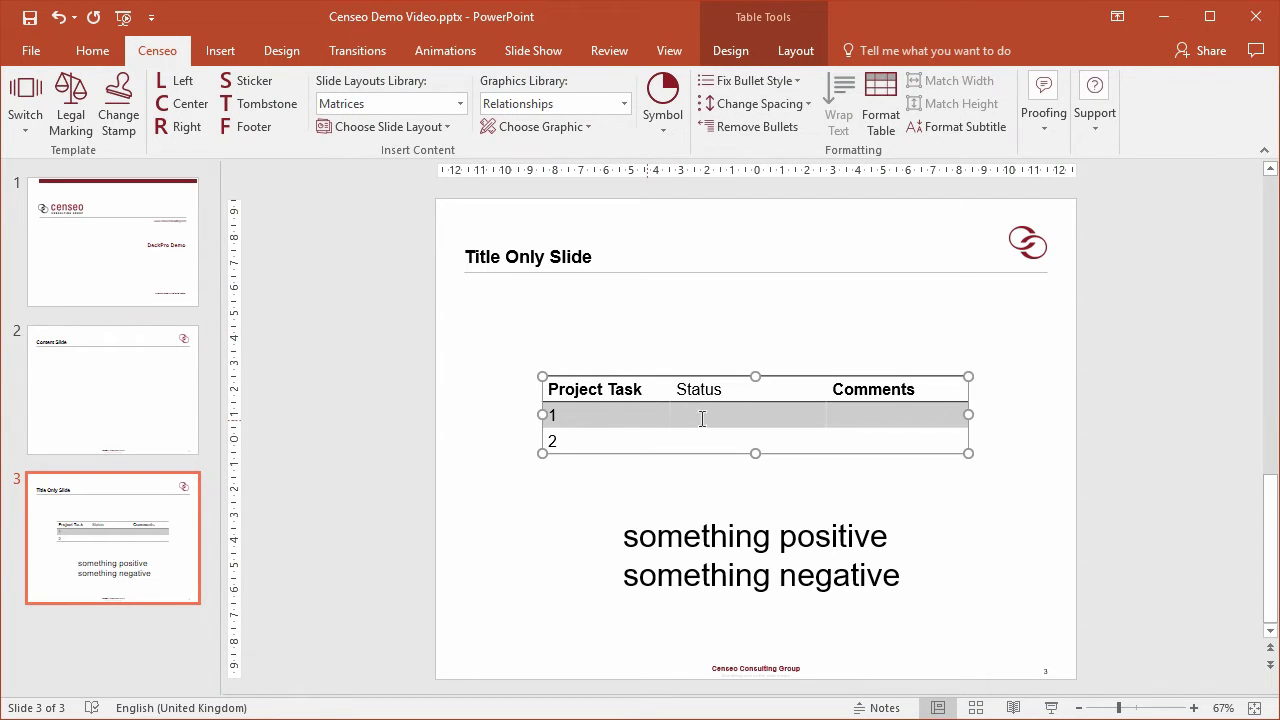
pyautogui.click(714, 414)
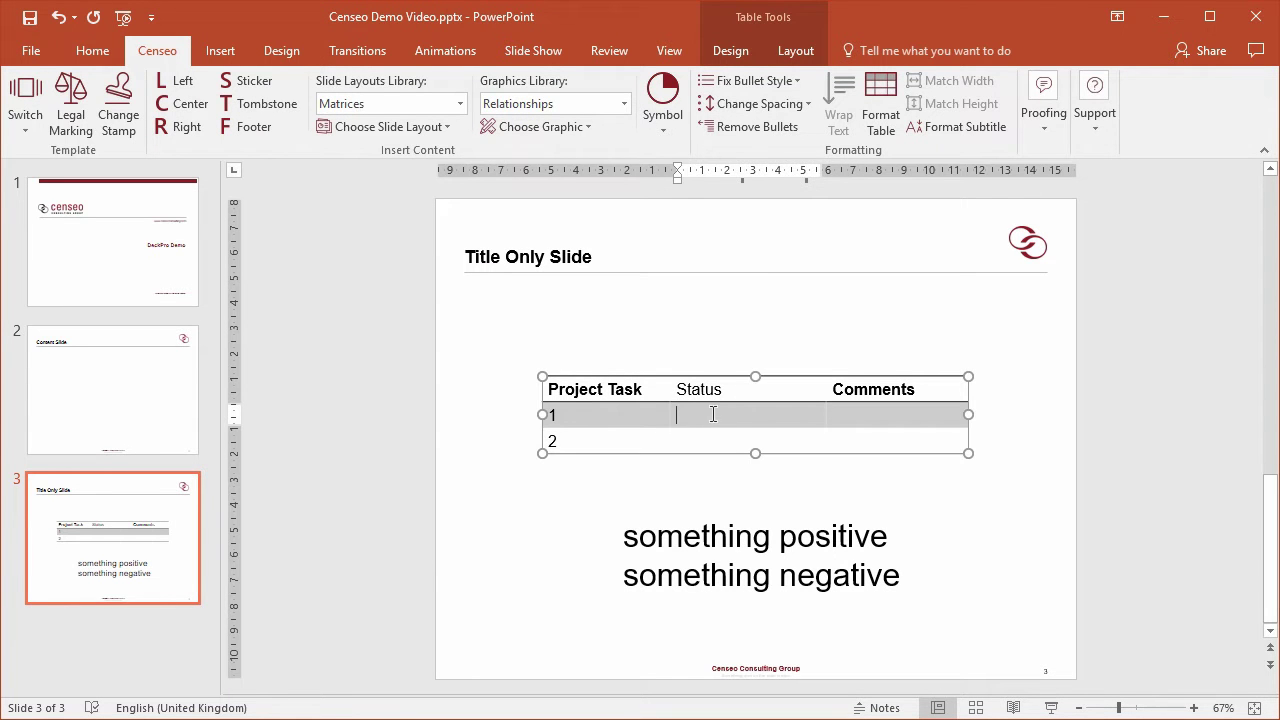
# - Put a 1/4 Harvey ball with 'complete' in task 1's Status and a 1/2 ball in task 2's
pyautogui.click(660, 125)
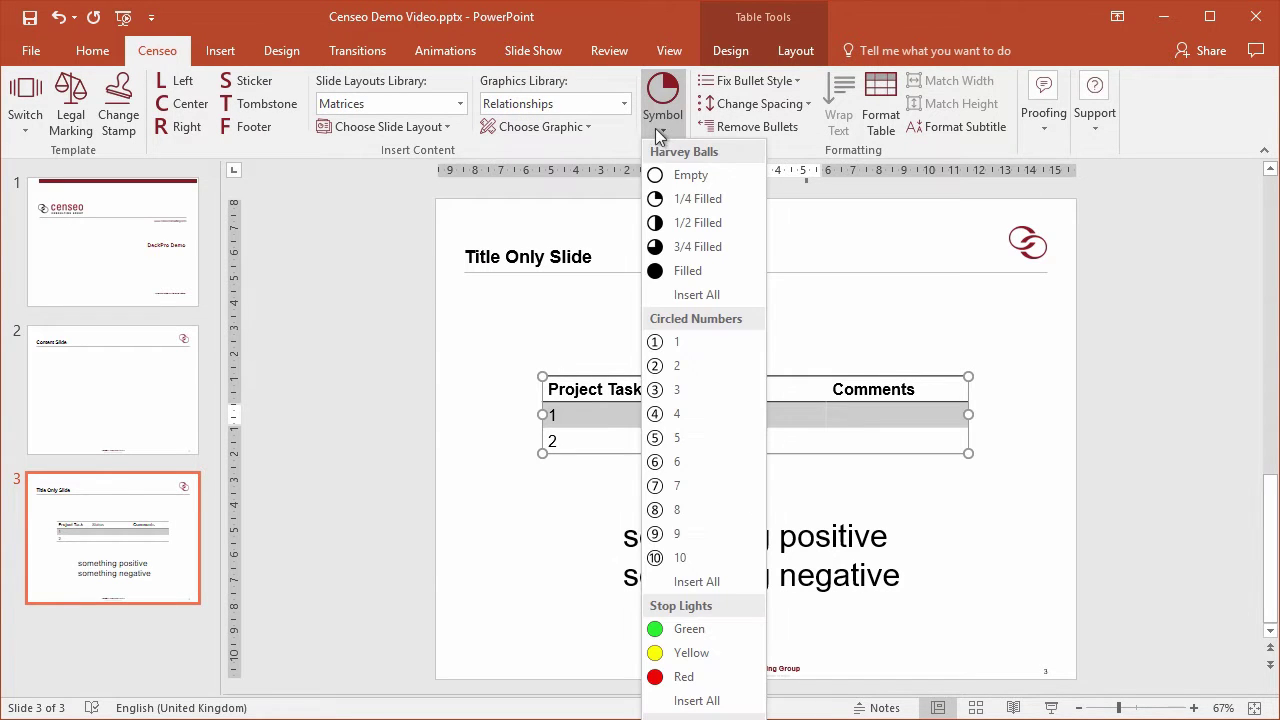
pyautogui.click(684, 199)
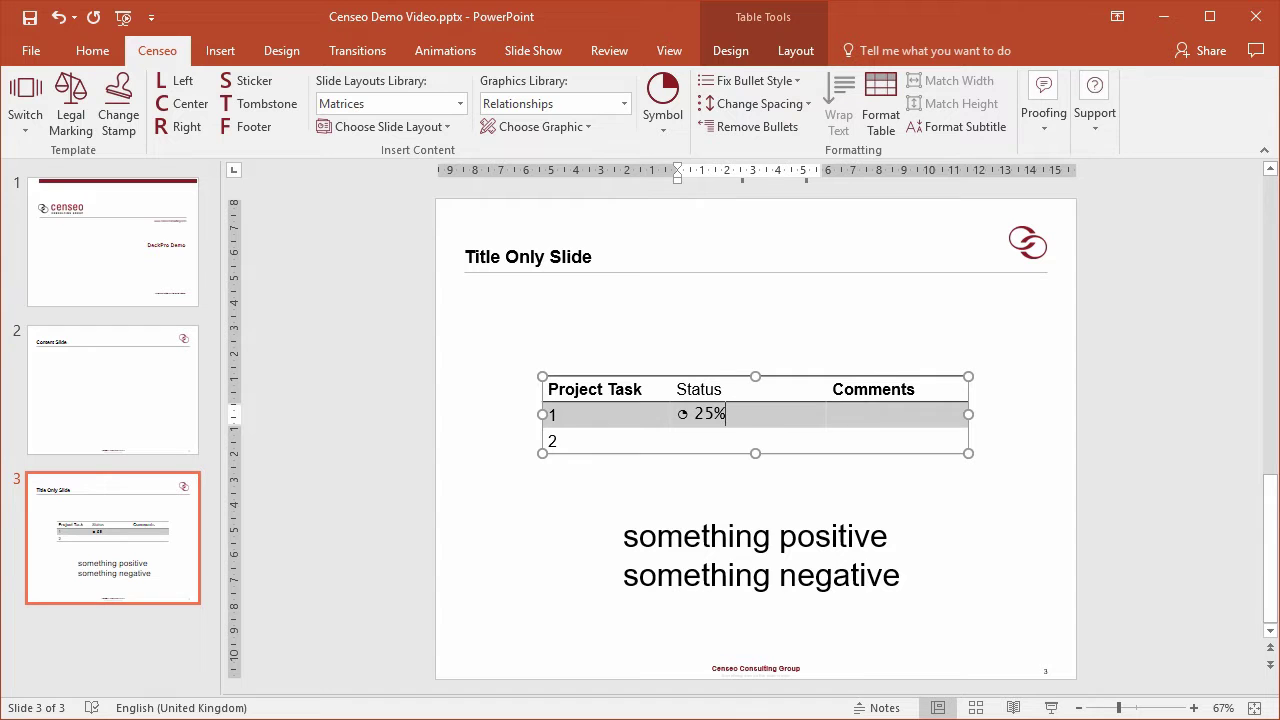
pyautogui.write(' complete')
pyautogui.click(804, 443)
pyautogui.click(661, 130)
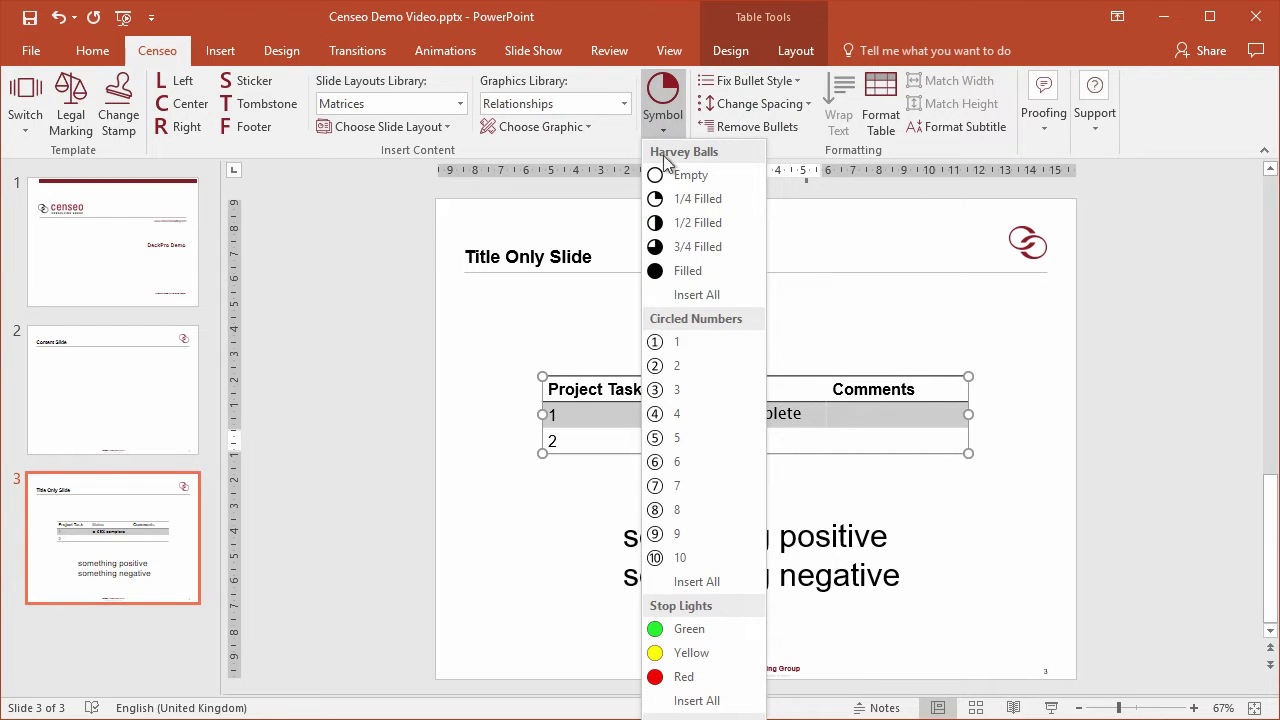
pyautogui.click(661, 226)
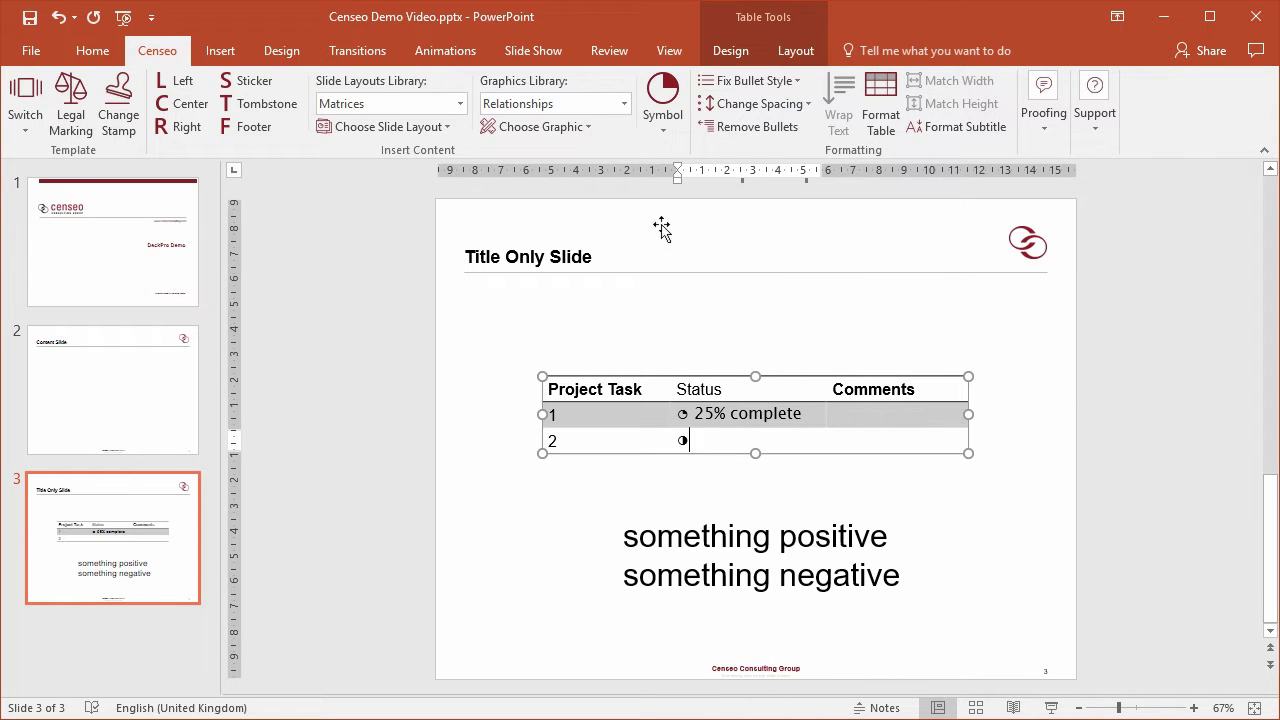
pyautogui.click(663, 500)
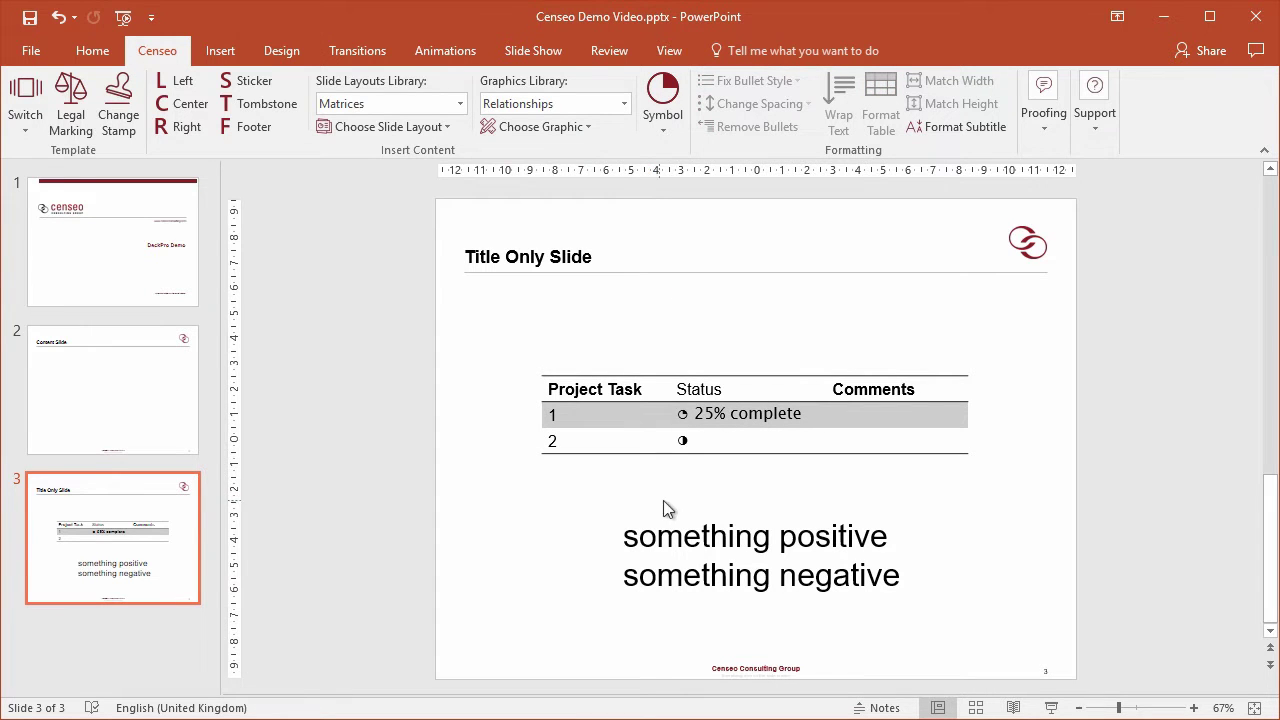
# - Mark the positive line with a green stop light and the negative line with a red one
pyautogui.click(627, 537)
pyautogui.click(657, 129)
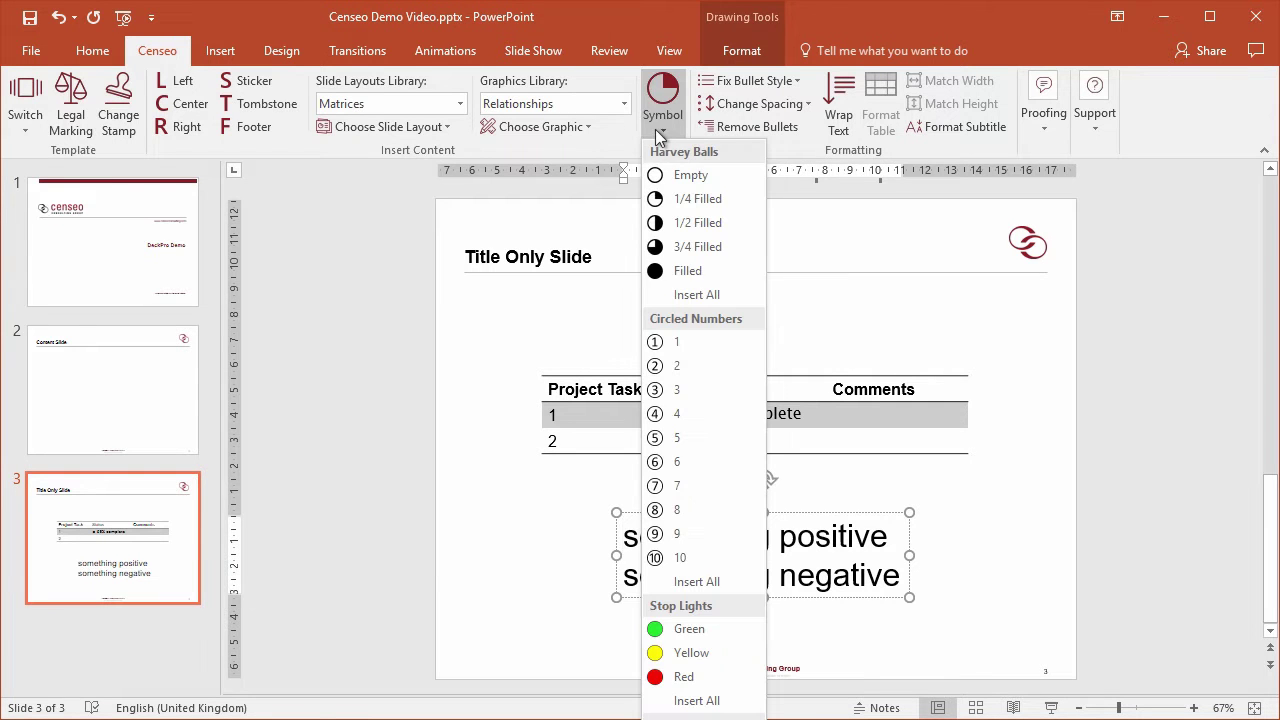
pyautogui.click(689, 628)
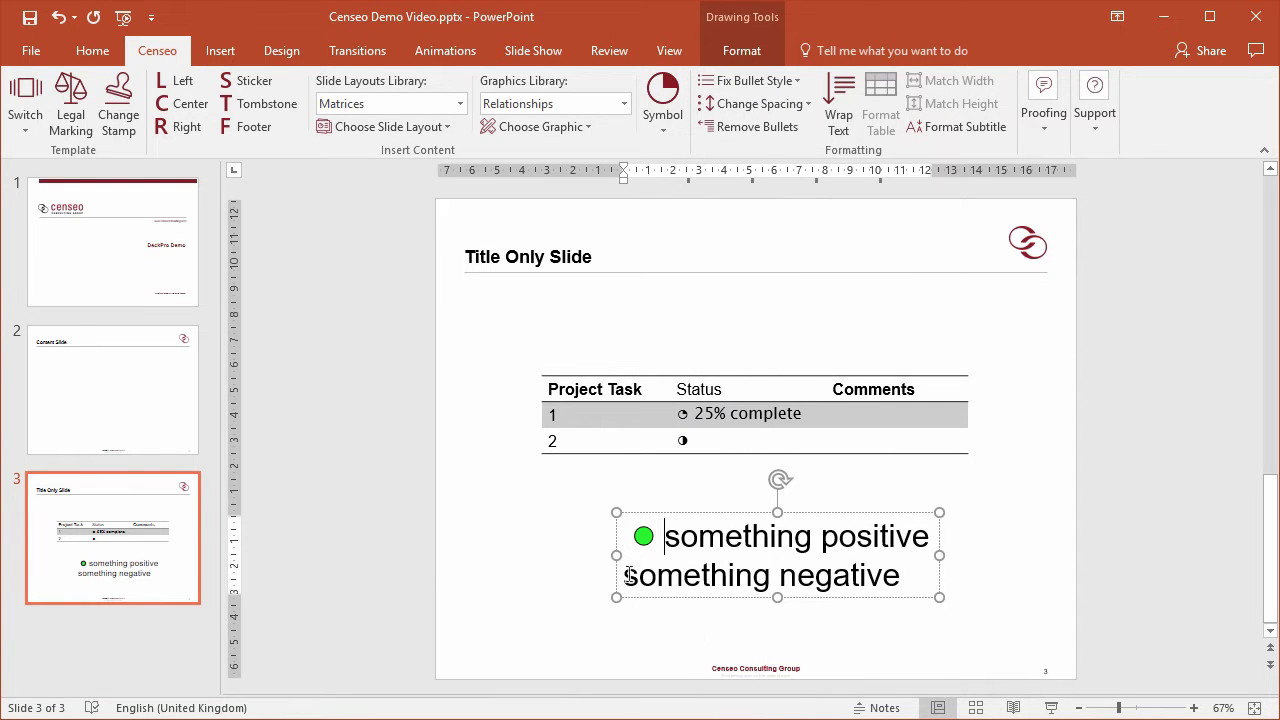
pyautogui.click(665, 131)
pyautogui.click(698, 678)
pyautogui.press('BackSpace')
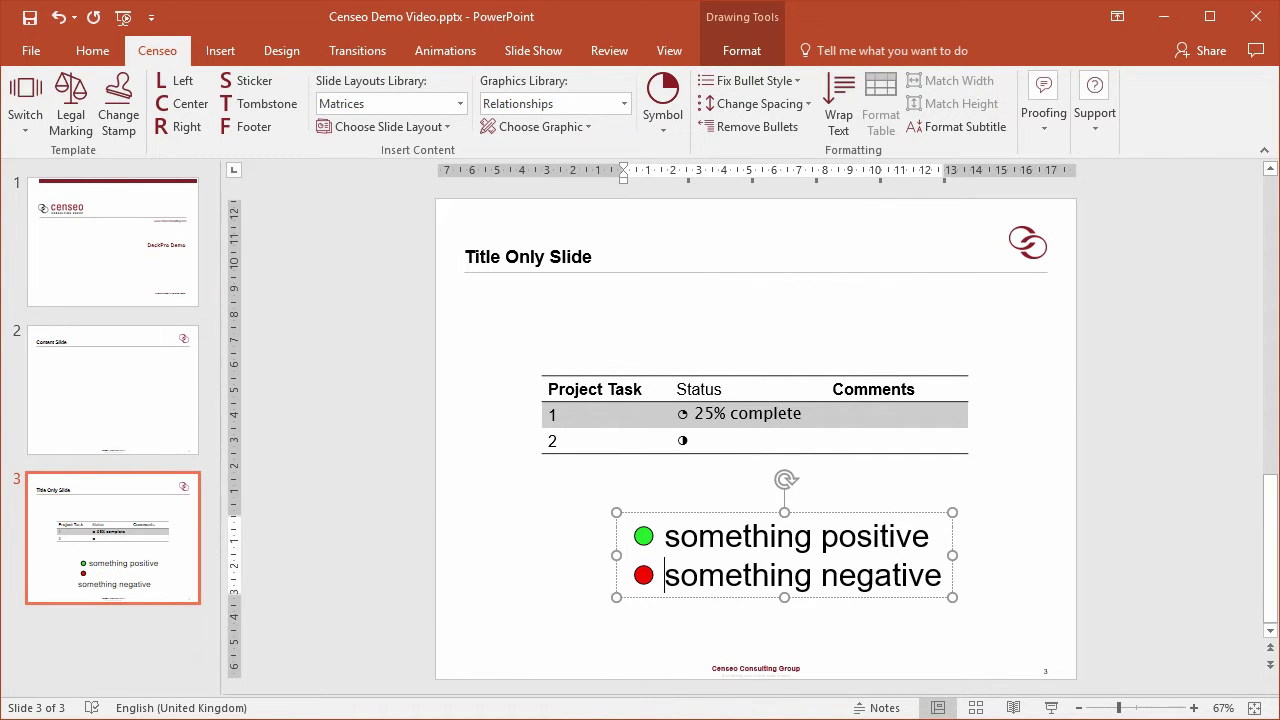
pyautogui.click(588, 592)
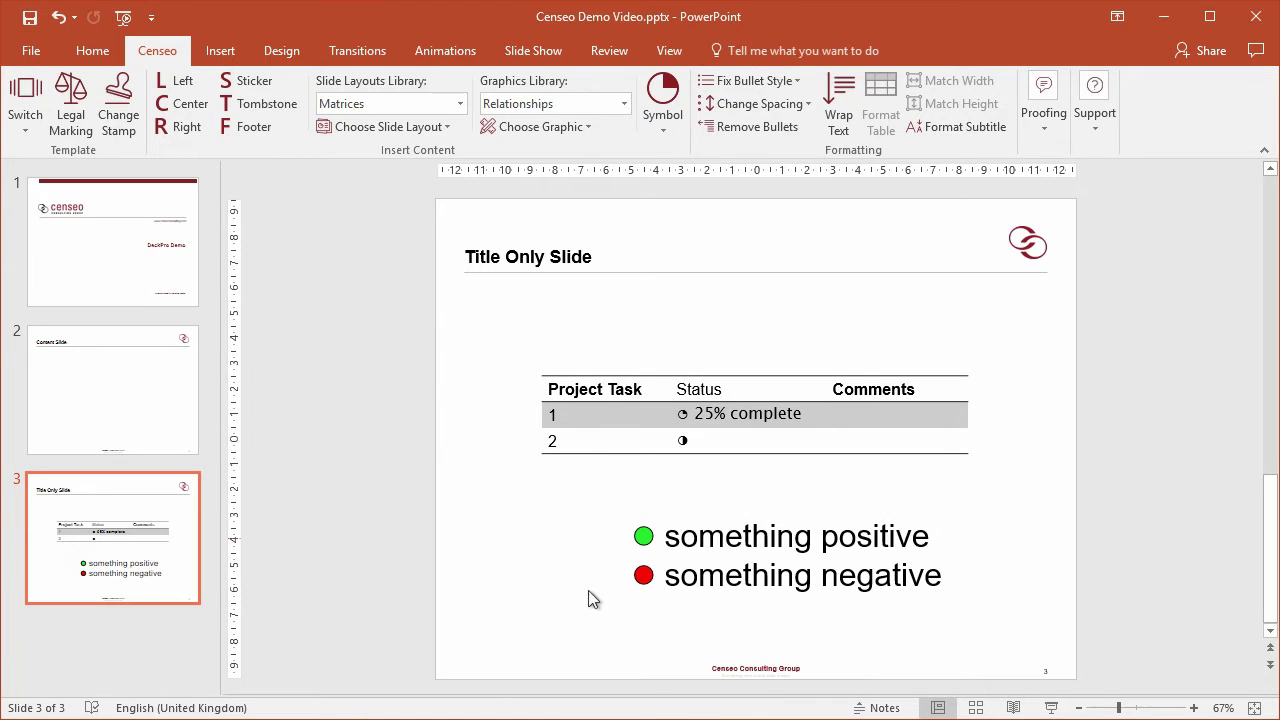
# - Insert a circled number 5 and move it under the slide title
pyautogui.click(665, 126)
pyautogui.click(672, 440)
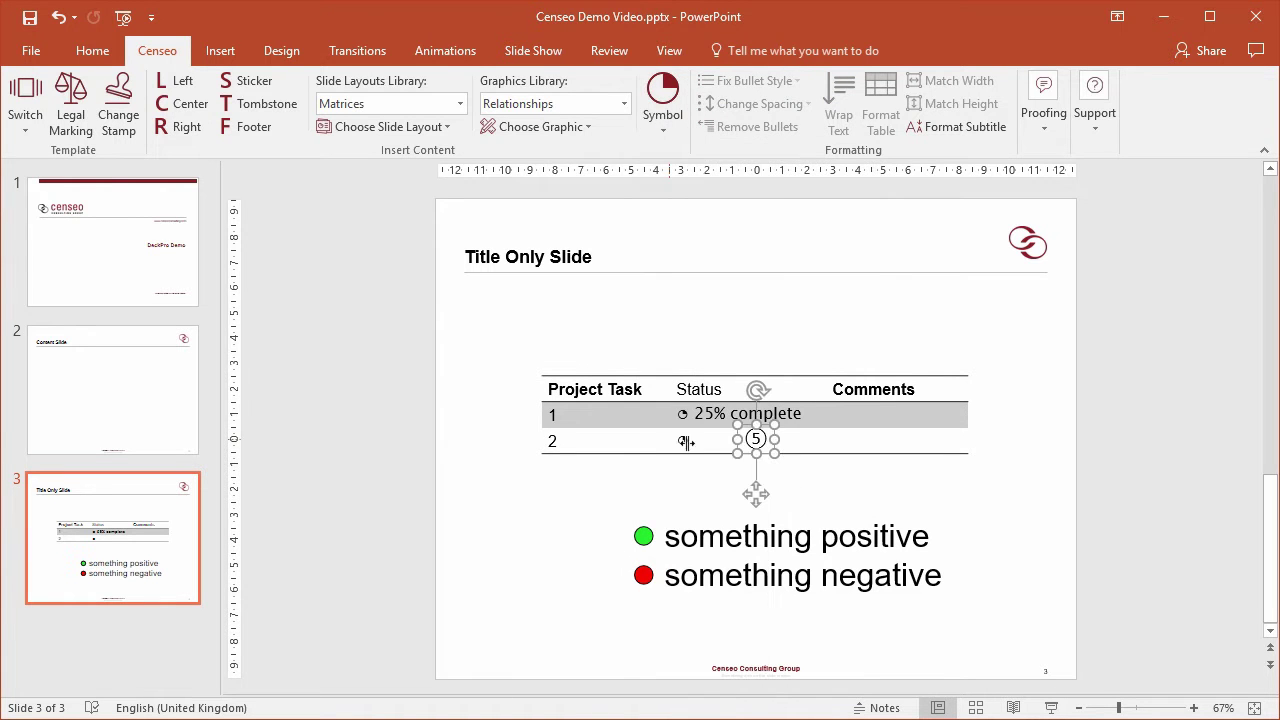
pyautogui.moveTo(750, 425)
pyautogui.mouseDown()
pyautogui.moveTo(835, 432)
pyautogui.moveTo(482, 290)
pyautogui.mouseUp()
# - Insert the full row of circled numbers 1–10 and place it beside the 5
pyautogui.click(665, 130)
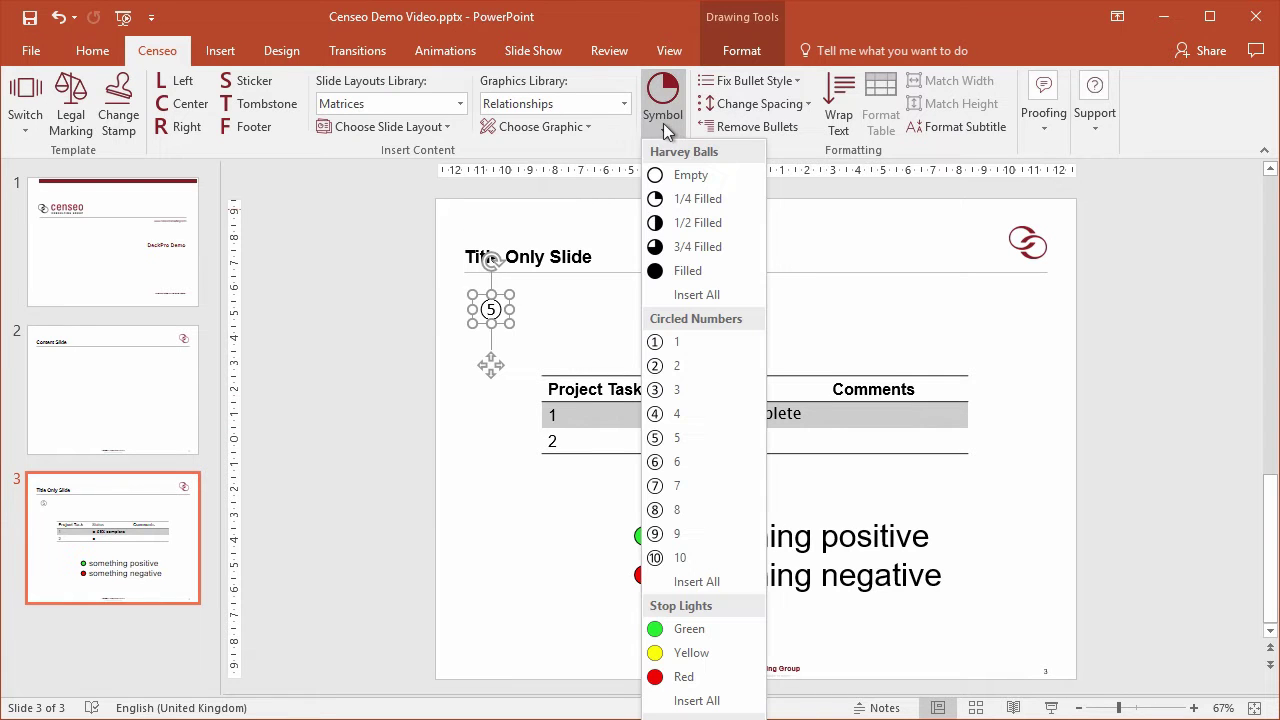
pyautogui.click(701, 586)
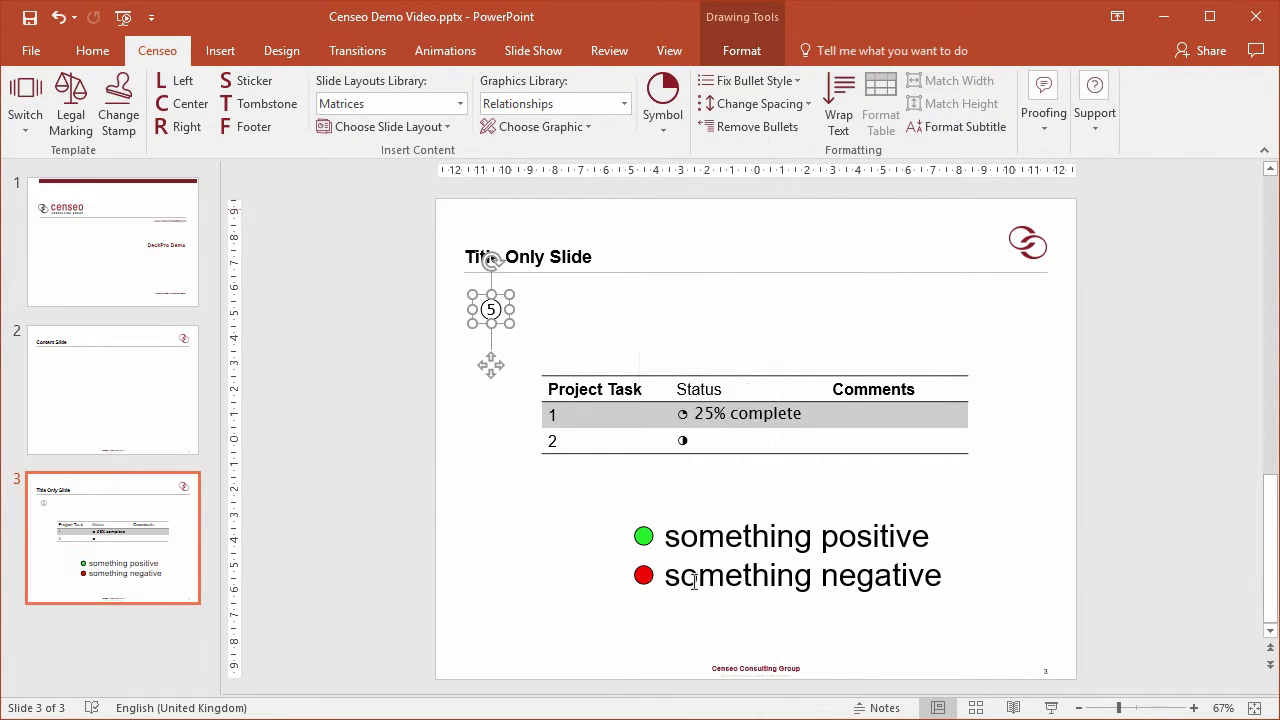
pyautogui.moveTo(593, 492); pyautogui.dragTo(613, 362)
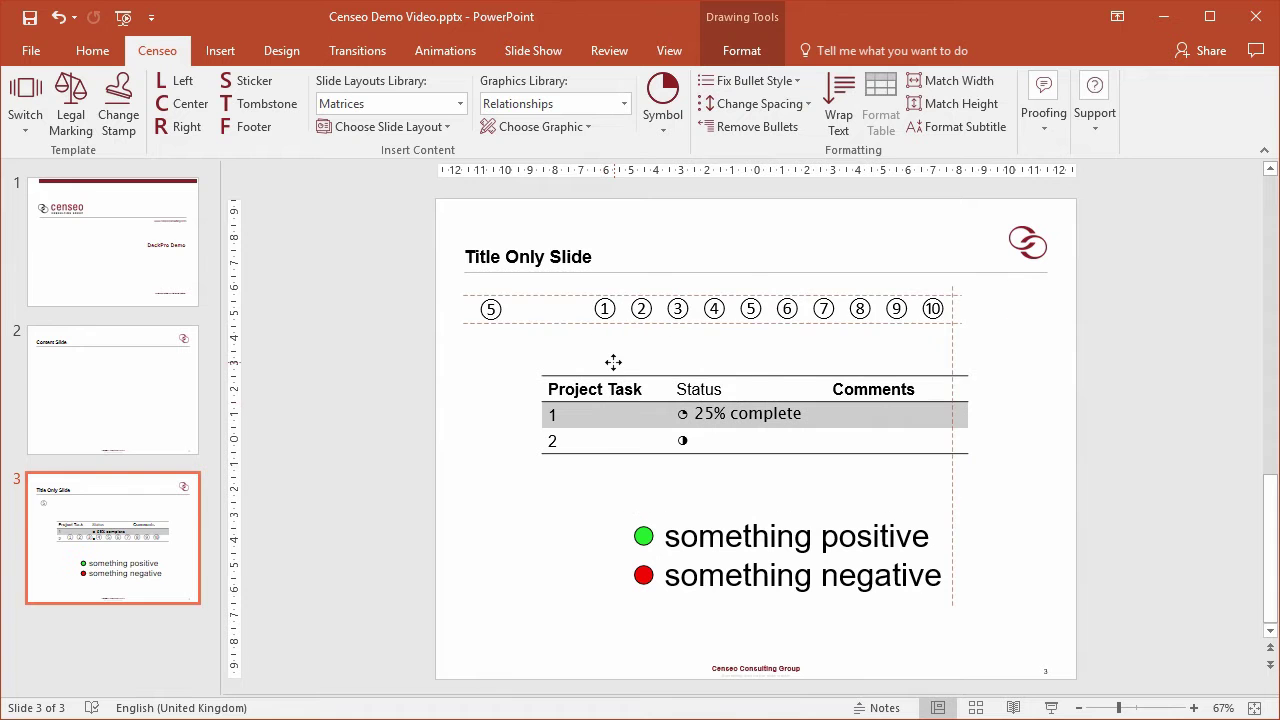
pyautogui.click(608, 491)
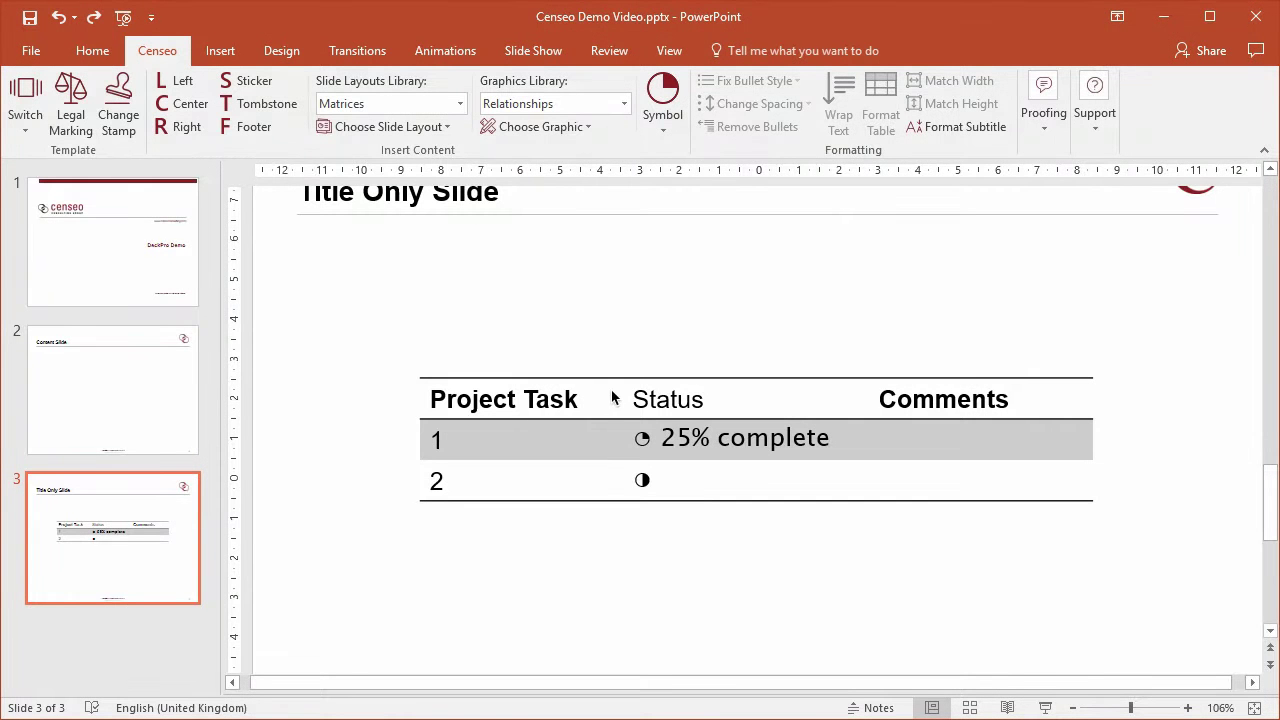
# - Auto-format the Project Task table with Censeo's Format Table: centred text, red header line, shaded rows
pyautogui.click(612, 395)
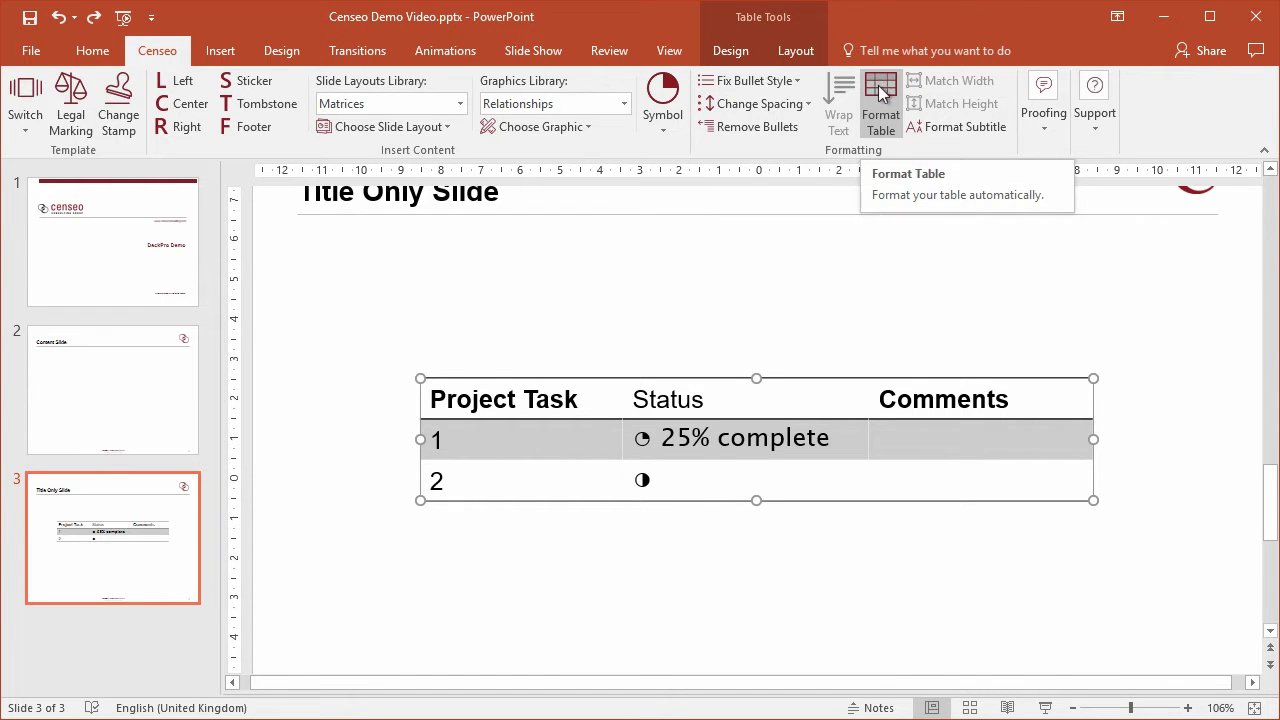
pyautogui.click(881, 93)
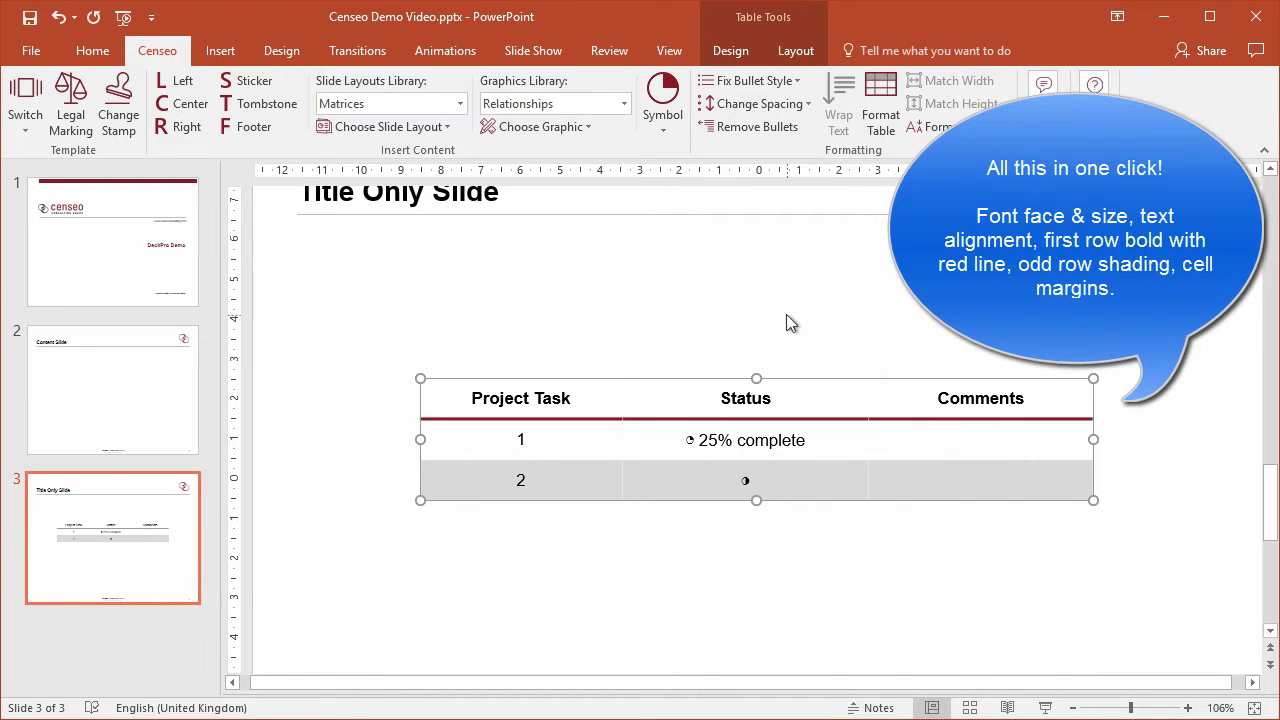
pyautogui.click(786, 315)
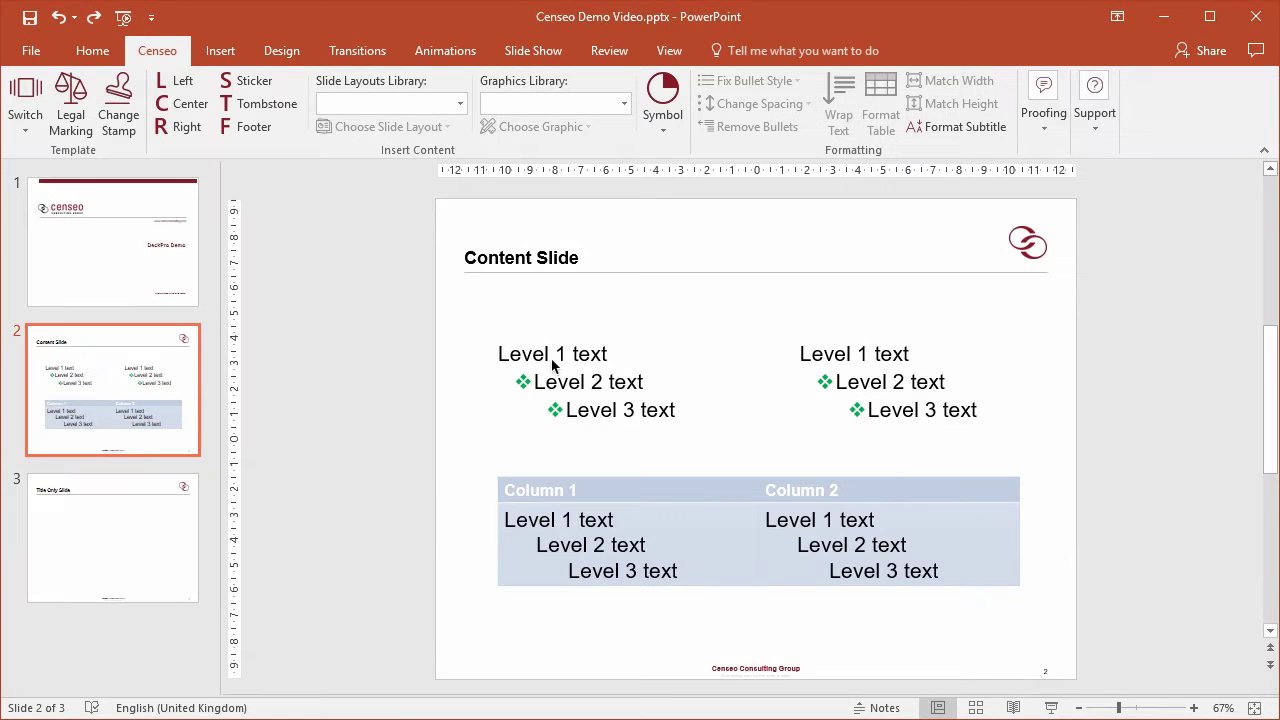
# - Apply Executive Summary bullets to the left text box, then try Standard bullets instead
pyautogui.moveTo(553, 366); pyautogui.dragTo(531, 361)
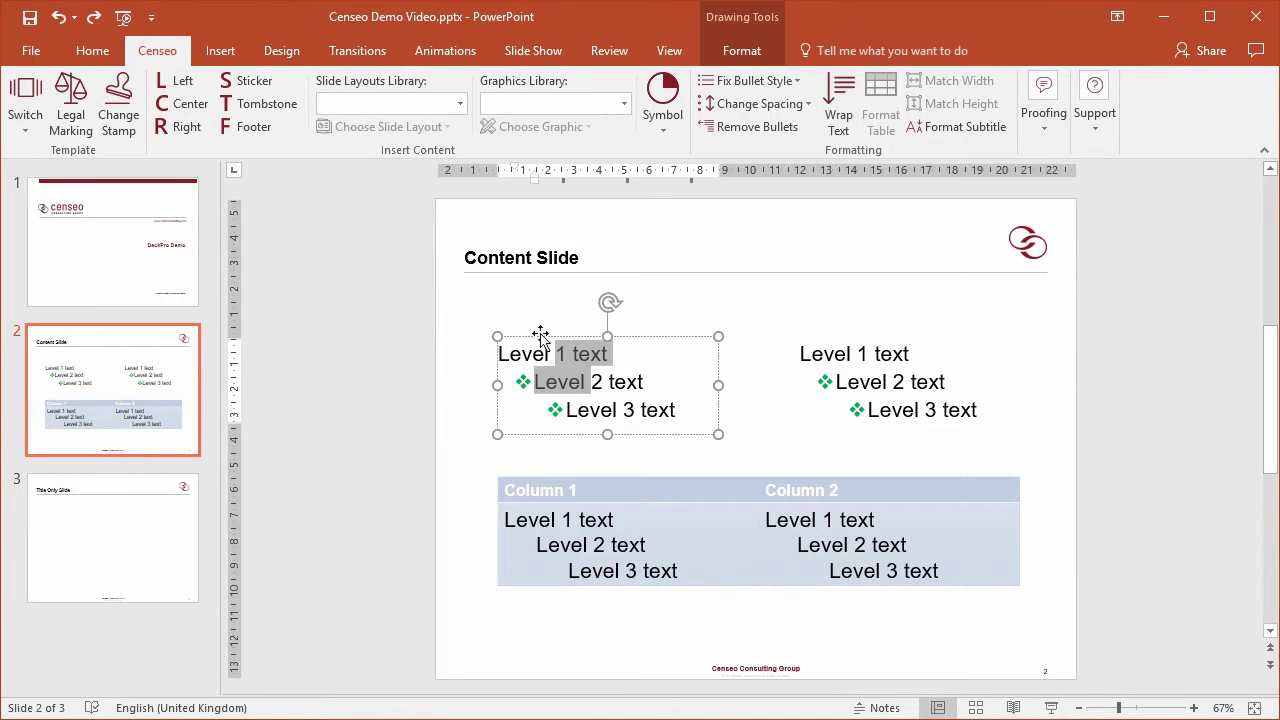
pyautogui.click(540, 337)
pyautogui.click(799, 79)
pyautogui.click(756, 103)
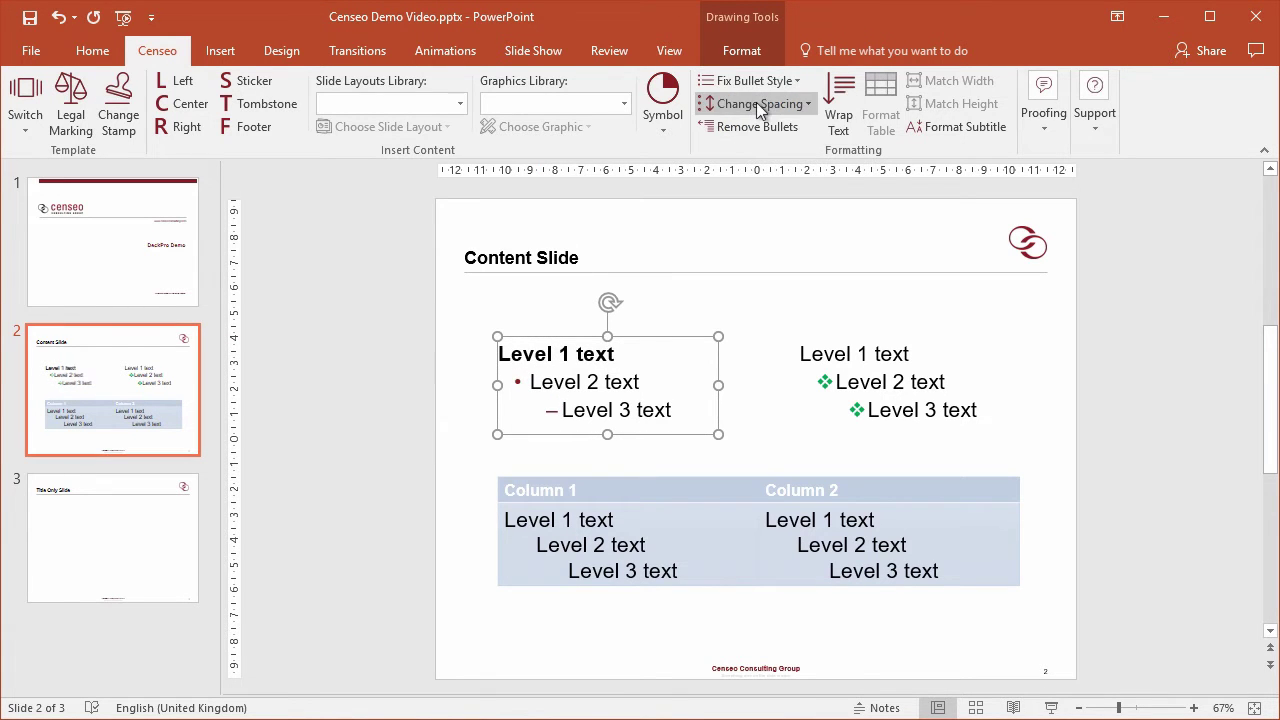
pyautogui.click(795, 80)
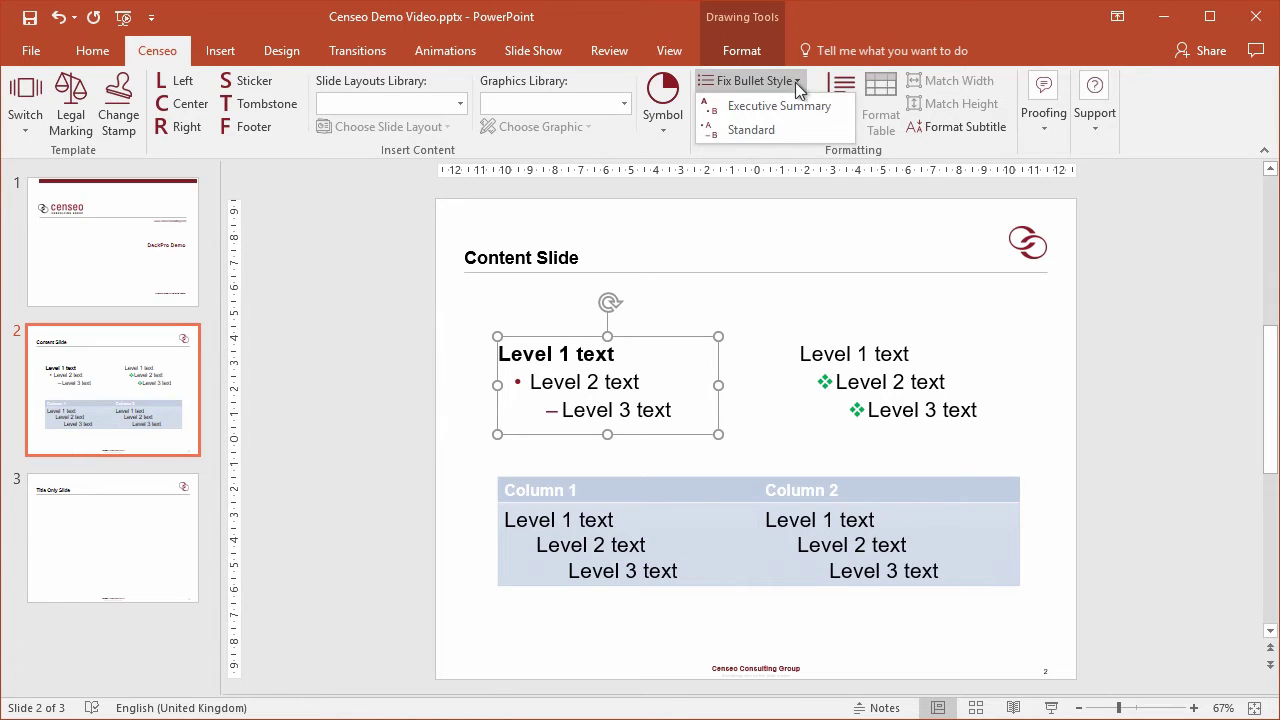
pyautogui.click(741, 130)
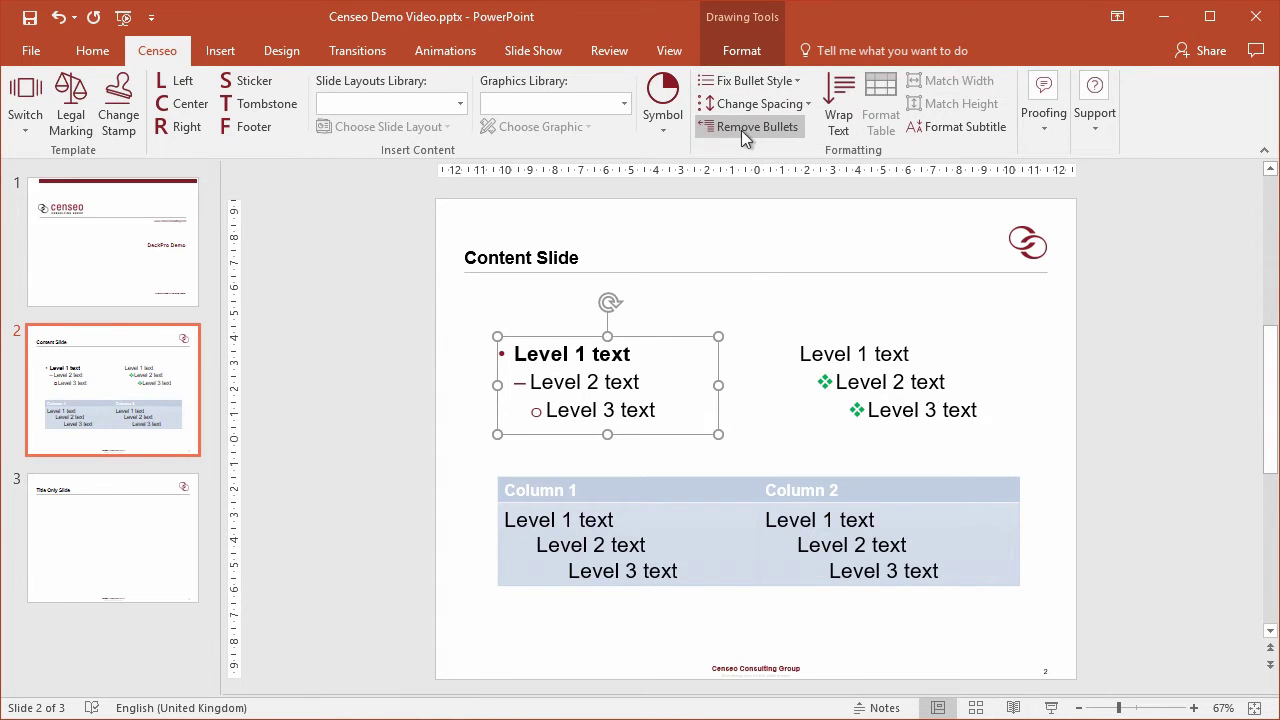
# - Apply Executive Summary bullets to both the left and right text boxes together
pyautogui.click(822, 347)
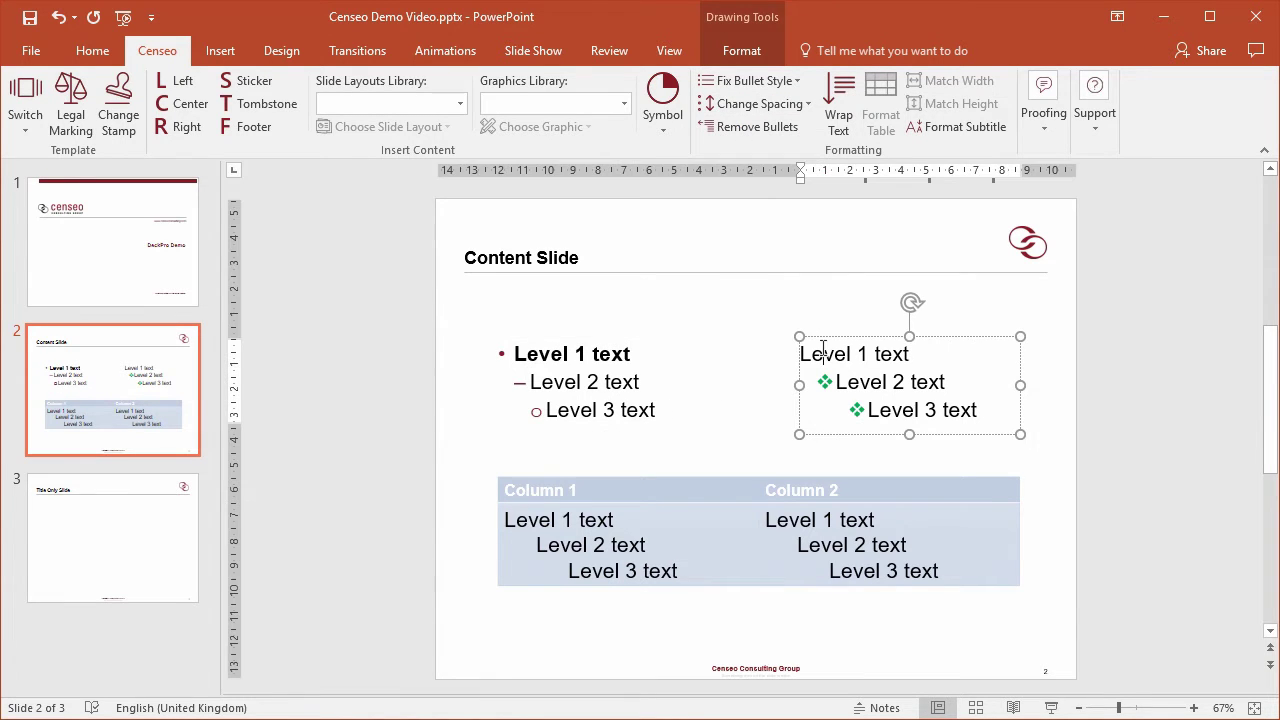
pyautogui.keyDown('shift'); pyautogui.click(628, 342); pyautogui.keyUp('shift')
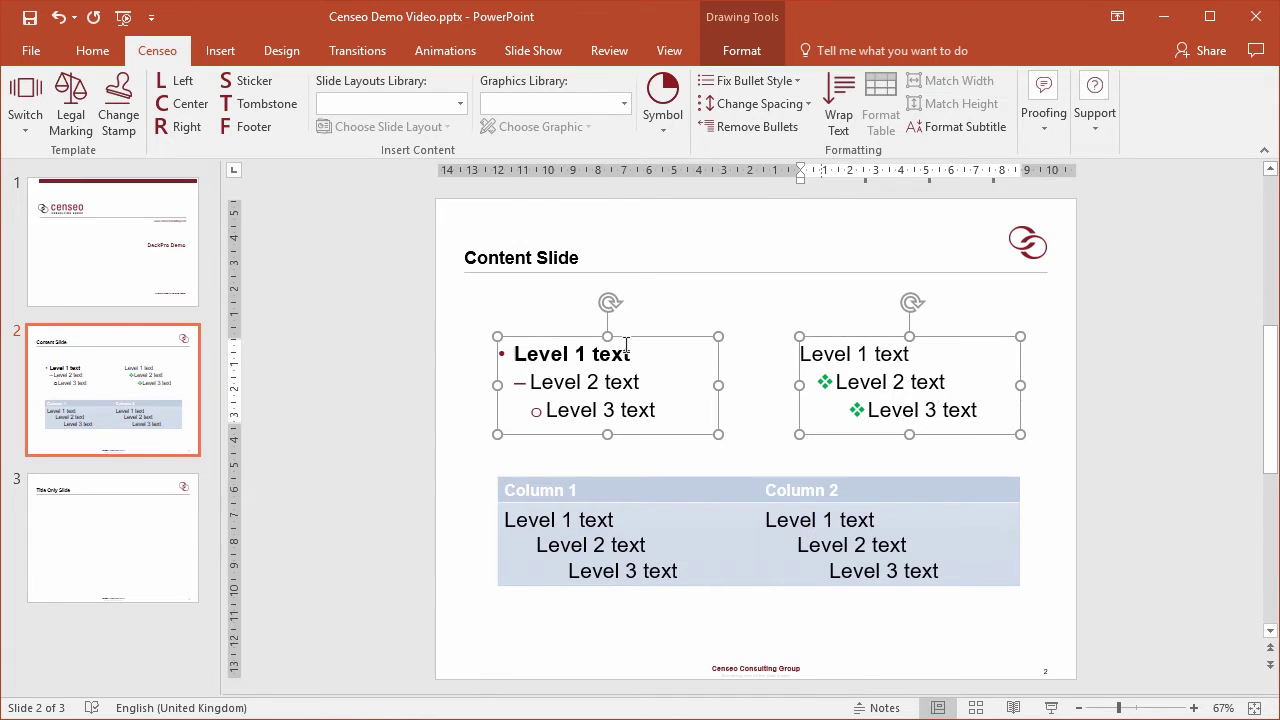
pyautogui.click(797, 81)
pyautogui.click(768, 108)
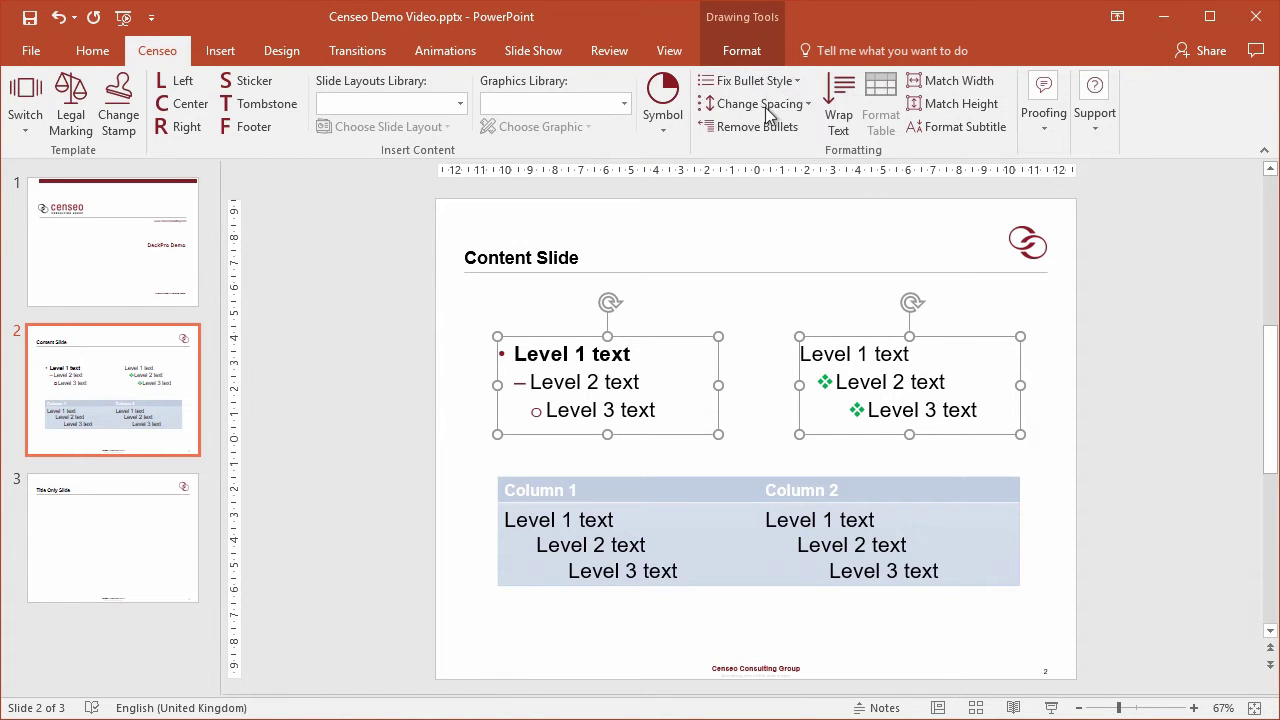
# - Give the table's first-column Level 2 text, then the whole first column, Executive Summary bullets
pyautogui.click(612, 506)
pyautogui.click(617, 545)
pyautogui.moveTo(643, 545); pyautogui.dragTo(538, 545)
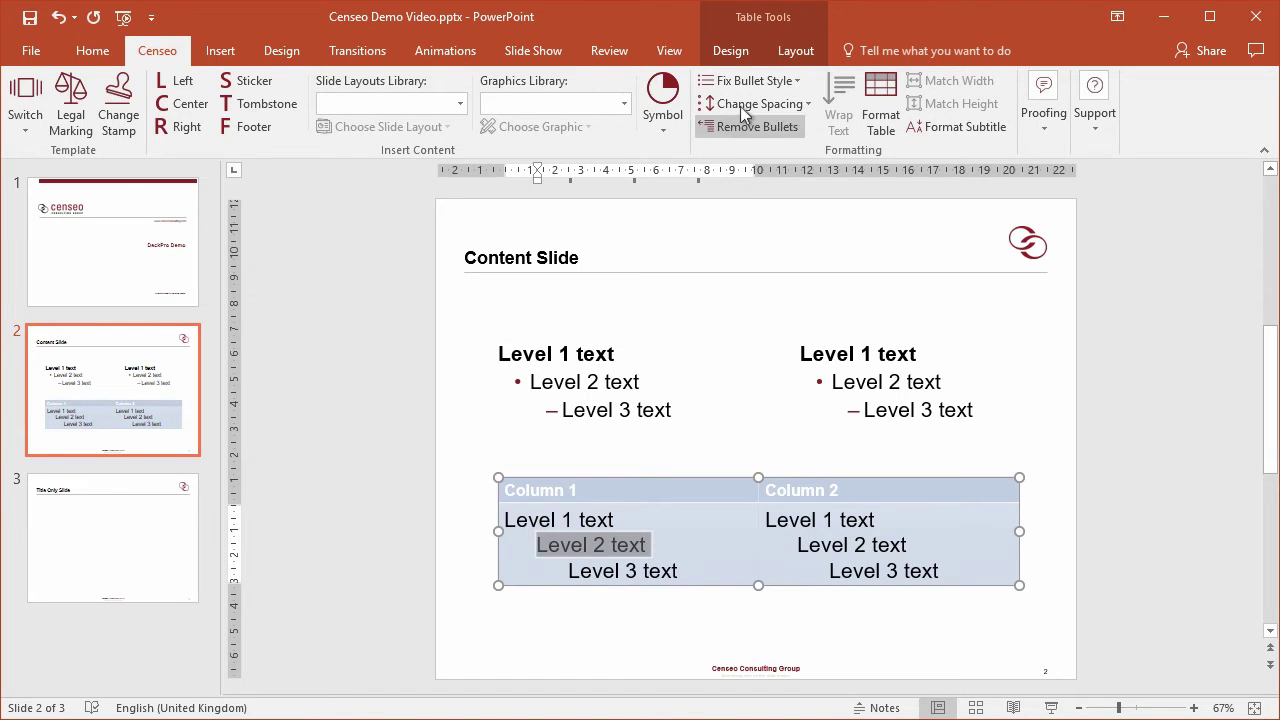
pyautogui.click(790, 84)
pyautogui.click(778, 105)
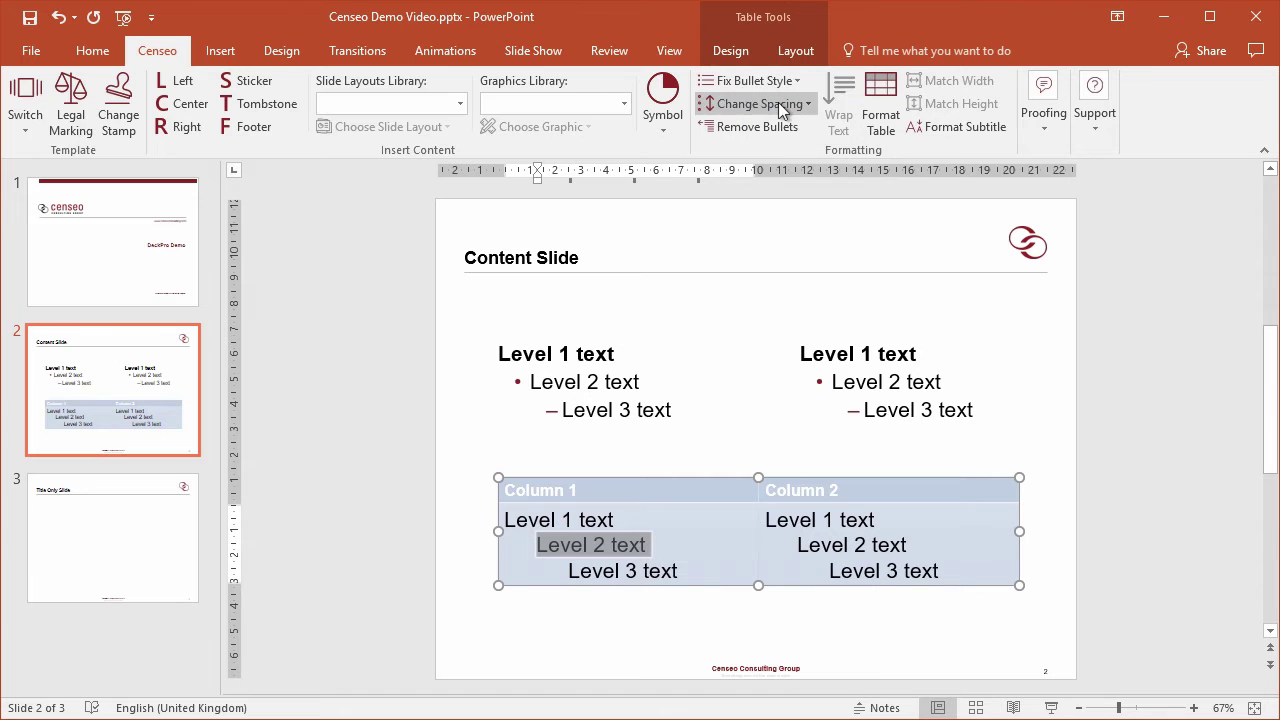
pyautogui.moveTo(617, 519)
pyautogui.mouseDown()
pyautogui.moveTo(696, 574)
pyautogui.moveTo(504, 519)
pyautogui.mouseUp()
pyautogui.click(755, 80)
pyautogui.click(778, 105)
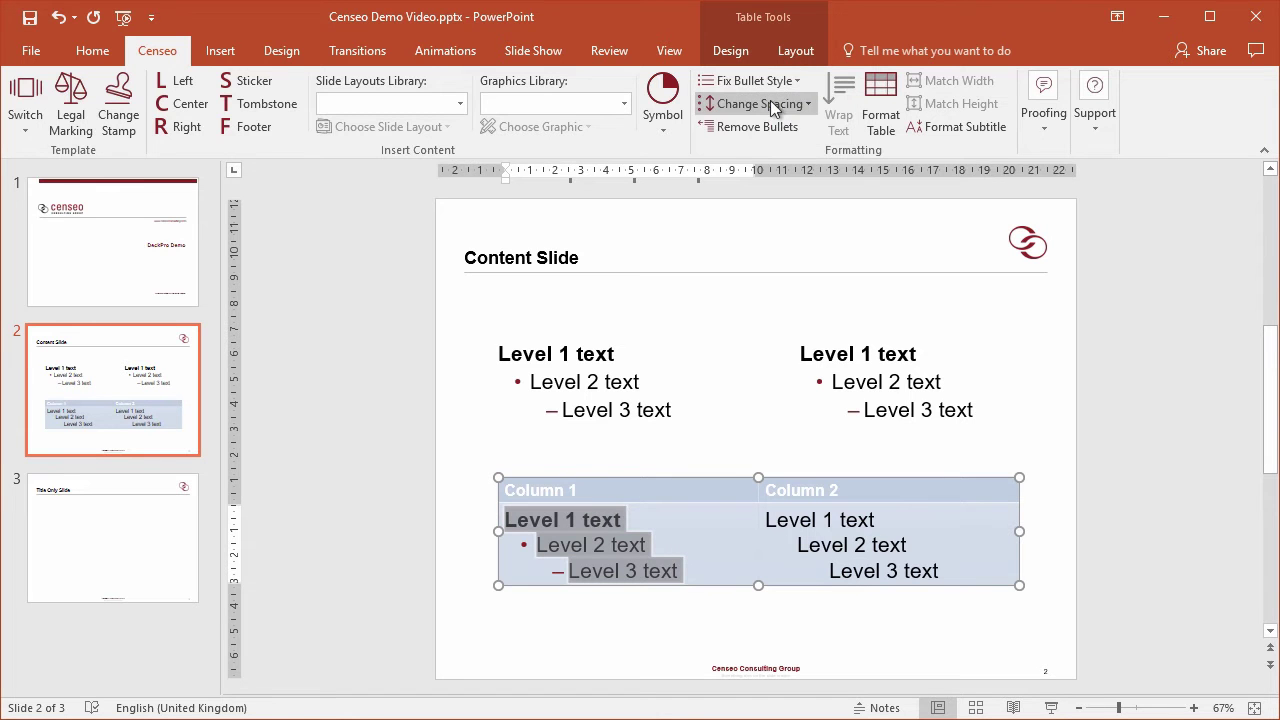
# - Apply Standard and then Executive Summary bullets to the whole two-column table
pyautogui.click(718, 480)
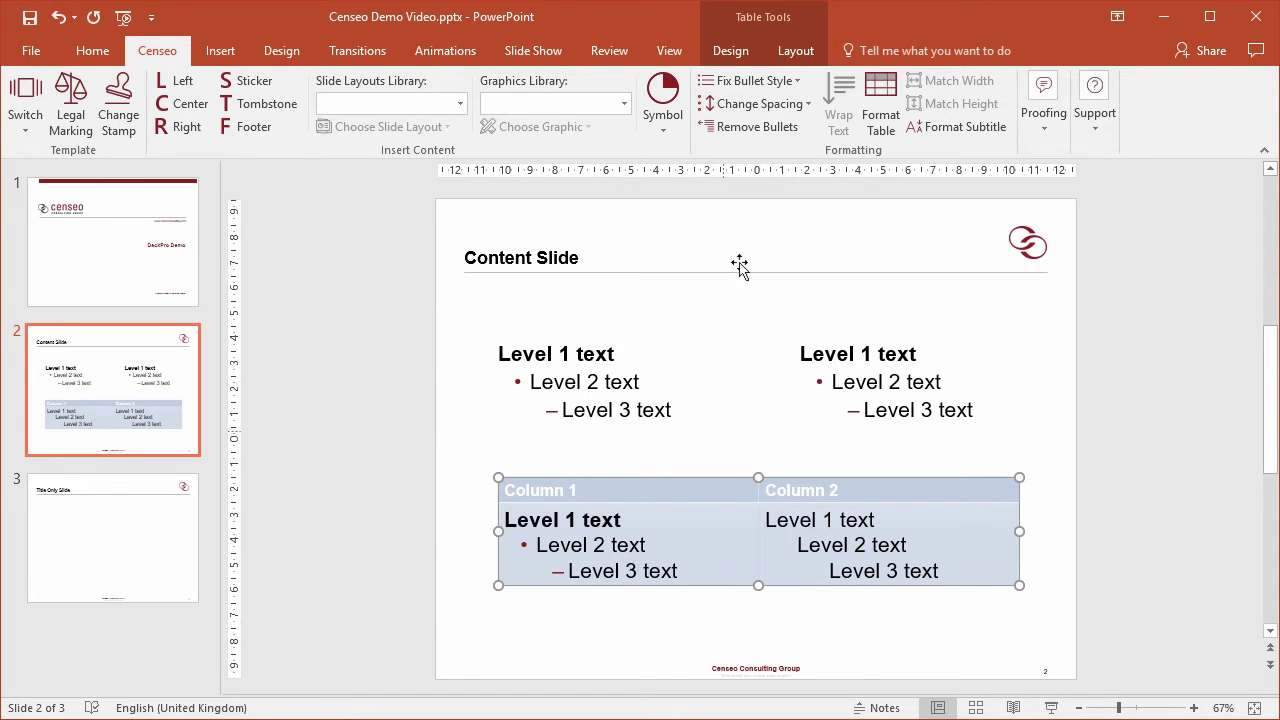
pyautogui.click(745, 82)
pyautogui.click(752, 130)
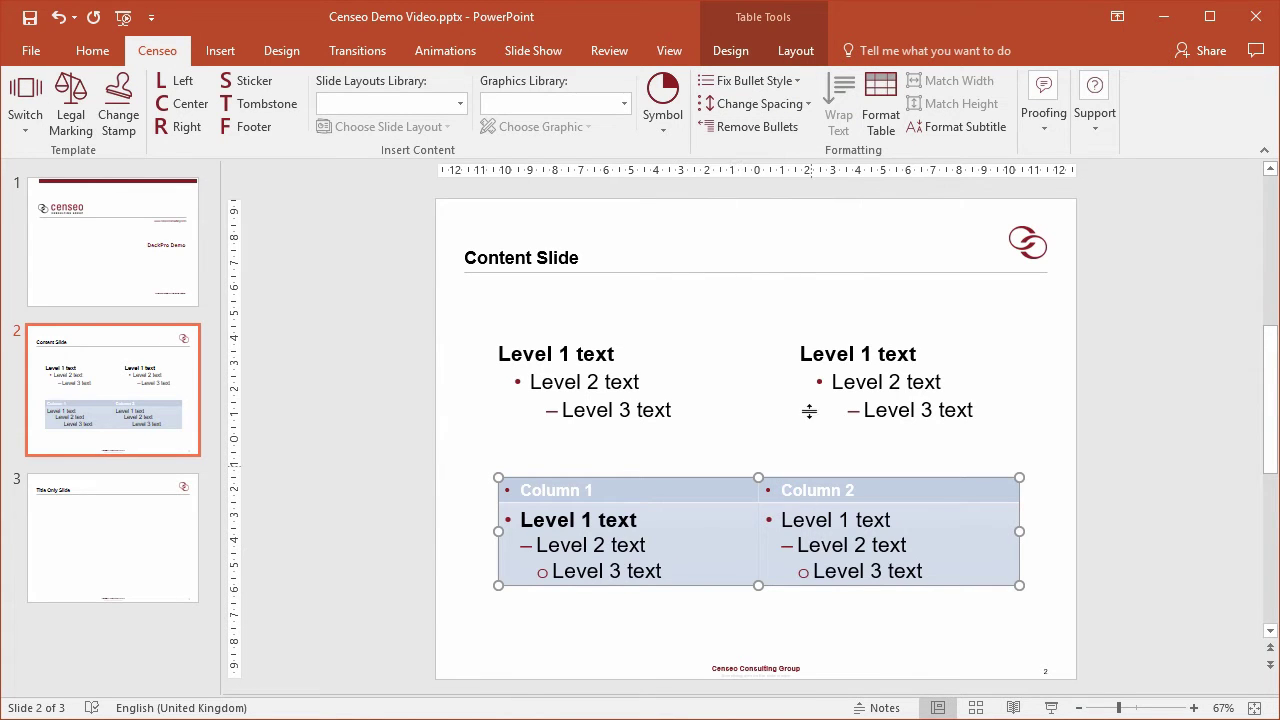
pyautogui.click(745, 81)
pyautogui.click(737, 103)
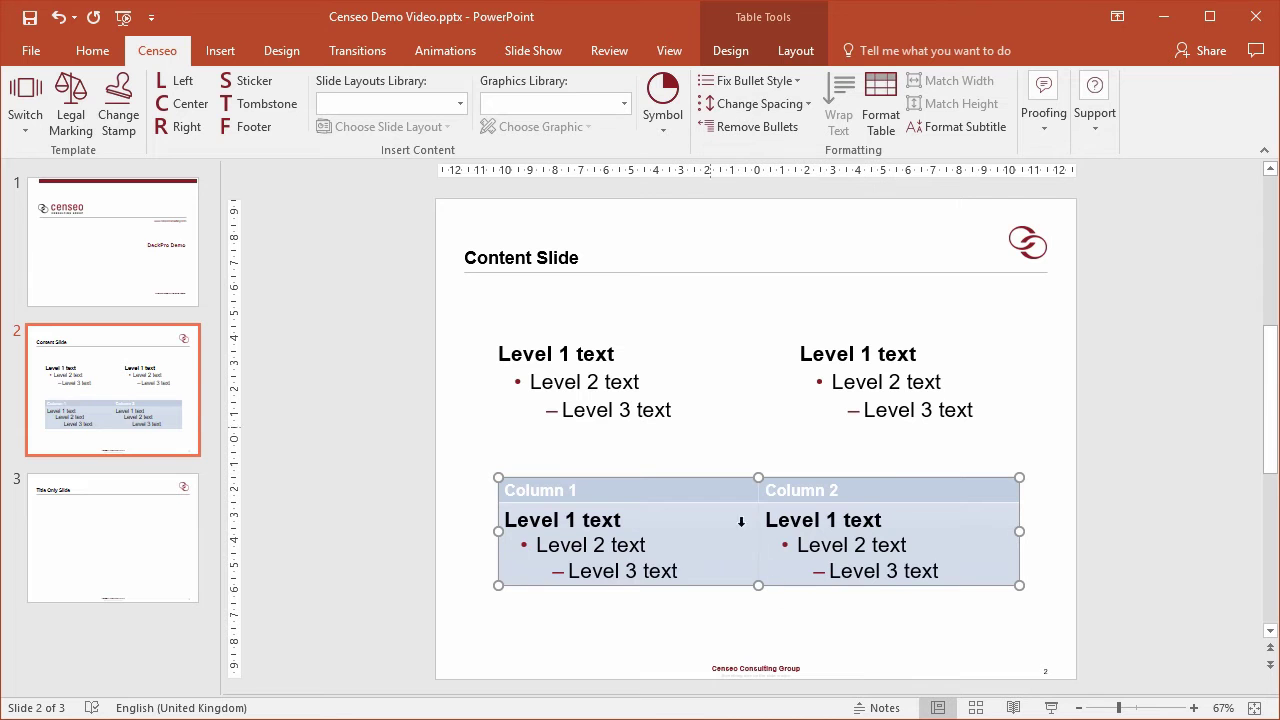
pyautogui.click(785, 633)
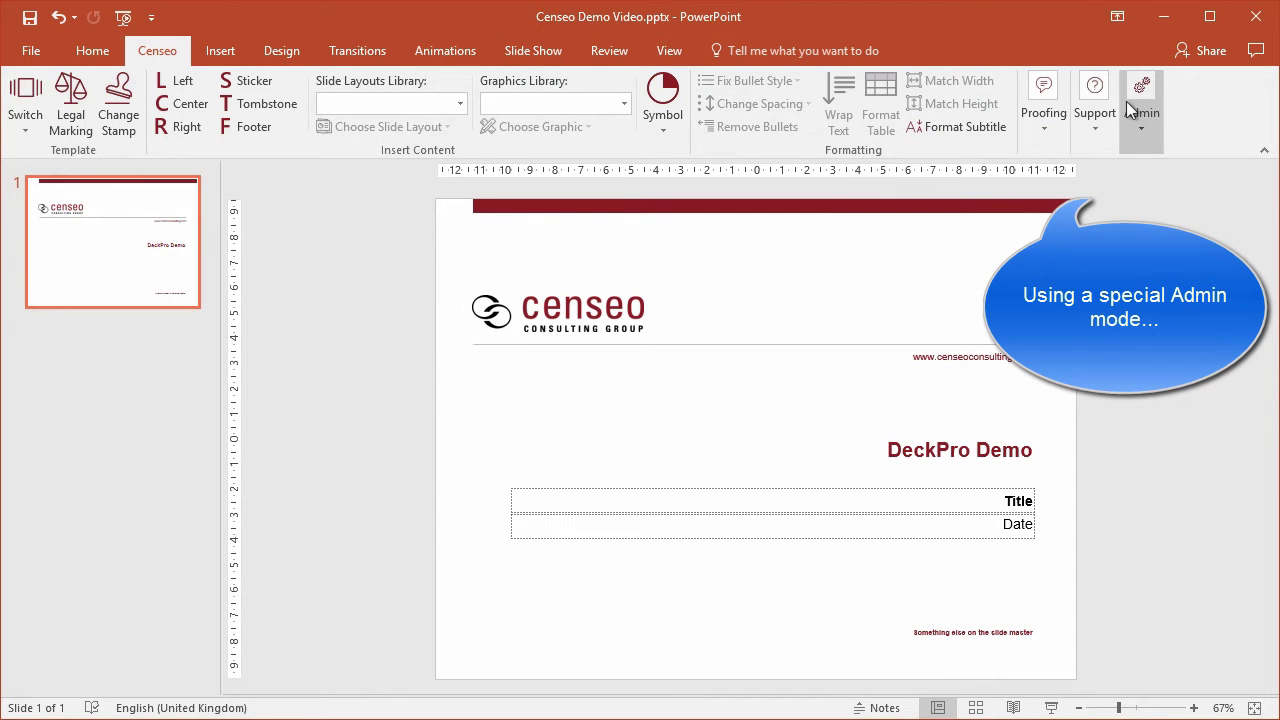
# - Send a DeckPro content resync push to all users, then close PowerPoint
pyautogui.click(1140, 132)
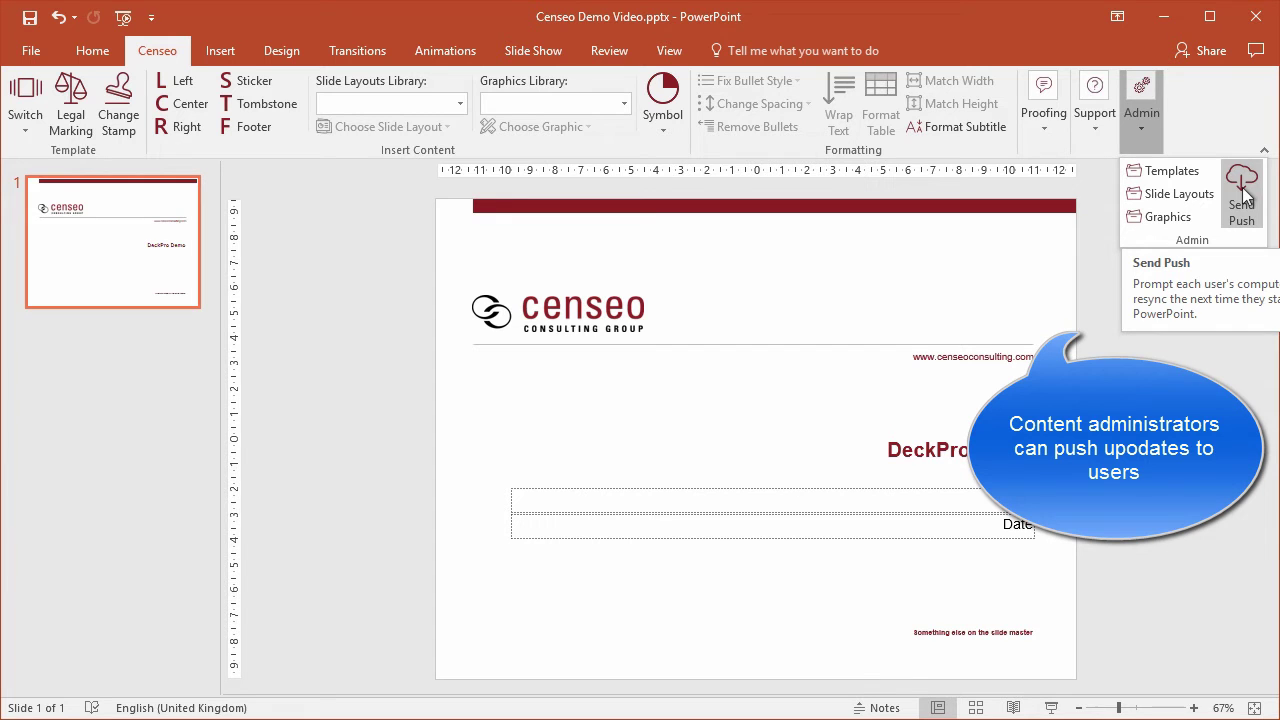
pyautogui.click(1243, 195)
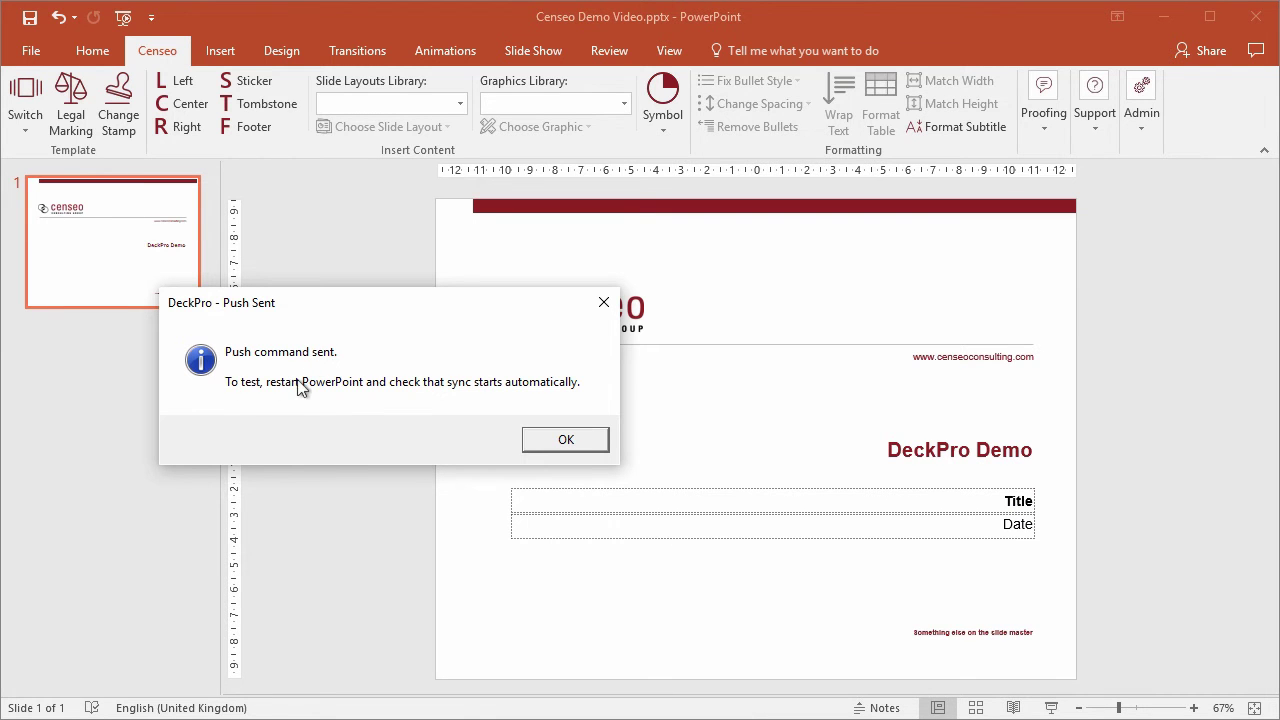
pyautogui.click(563, 439)
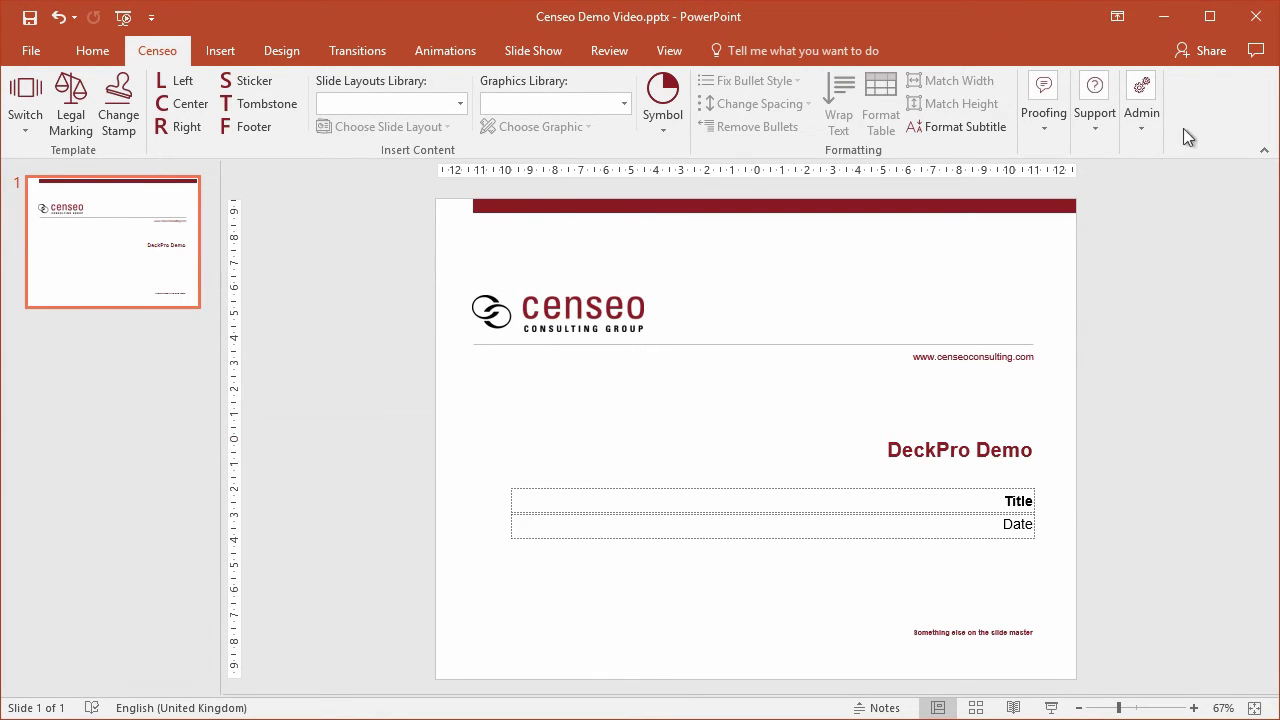
pyautogui.click(1260, 20)
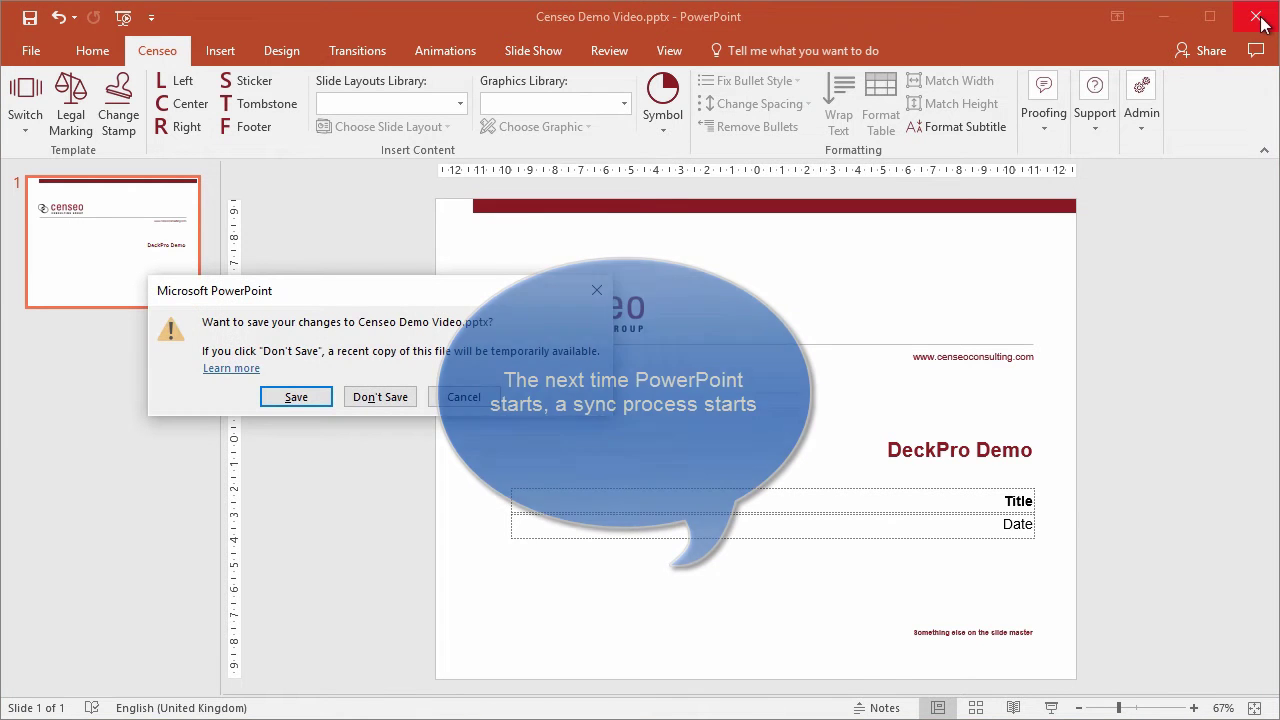
# - Close Censeo Demo Video.pptx without saving the changes
pyautogui.click(362, 400)
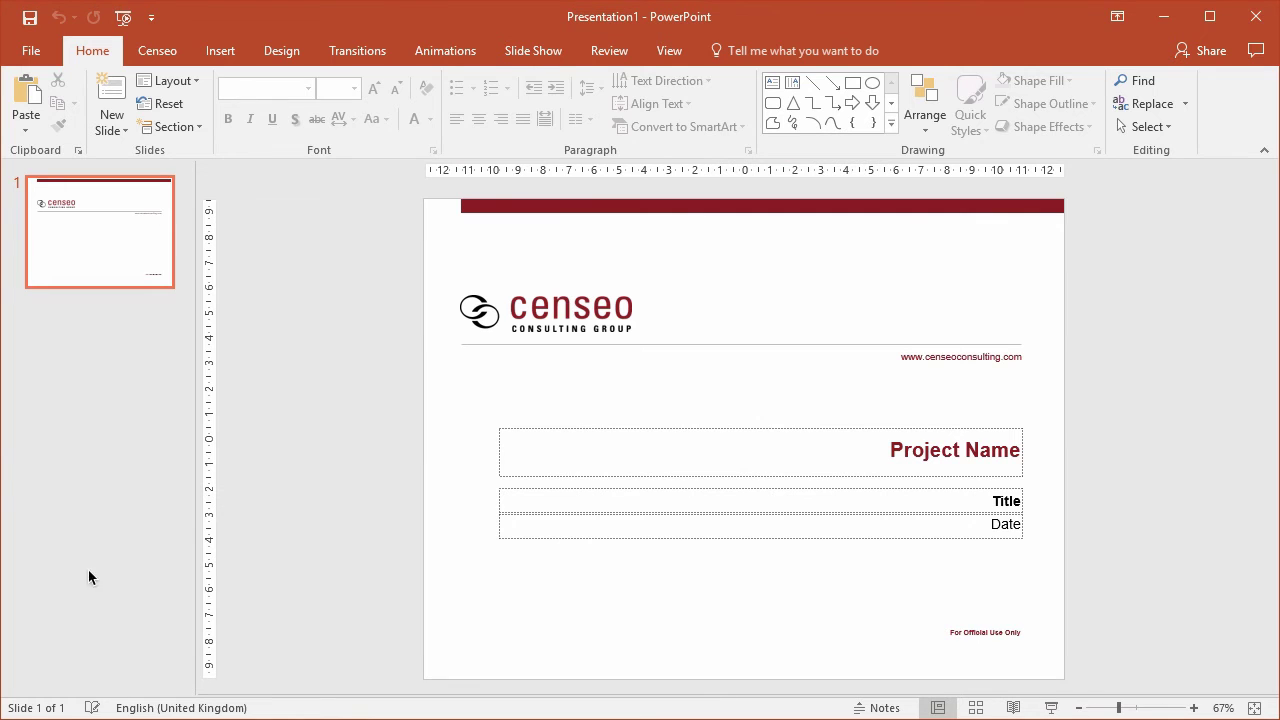
# - Choose Tables in Slide Layouts Library and Relationships in Graphics Library, previewing the graphics
pyautogui.click(155, 51)
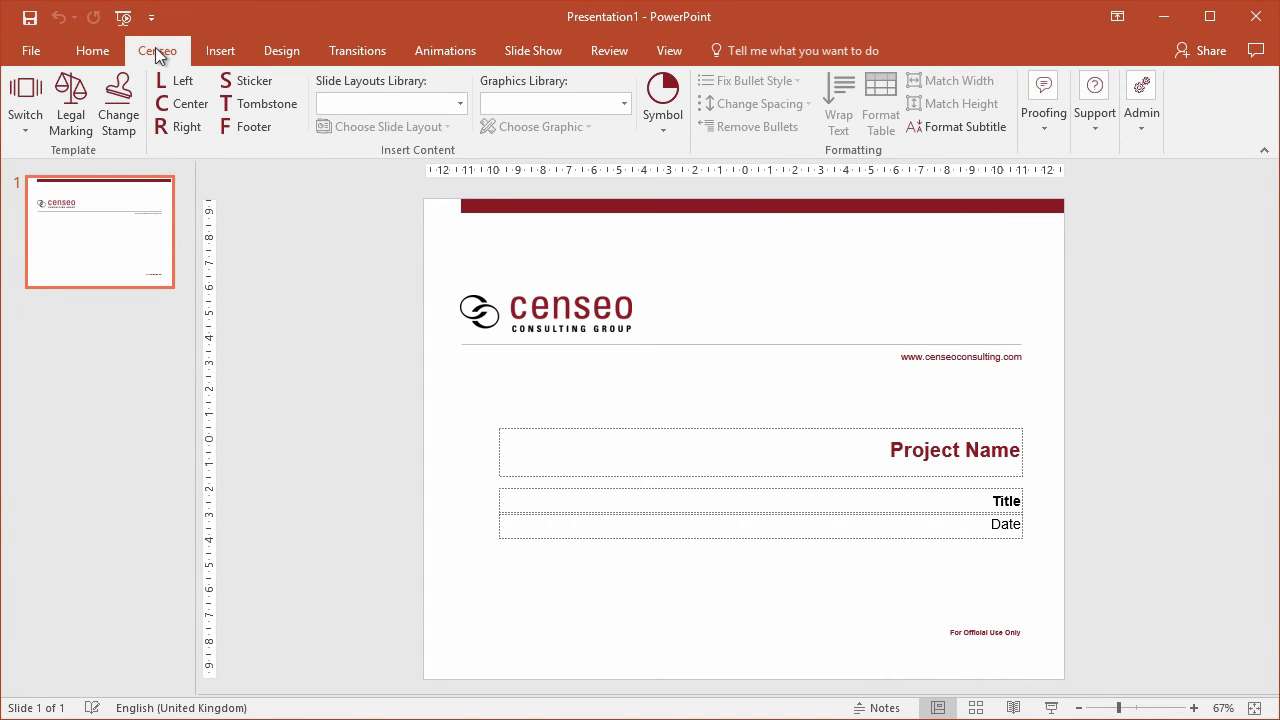
pyautogui.click(458, 104)
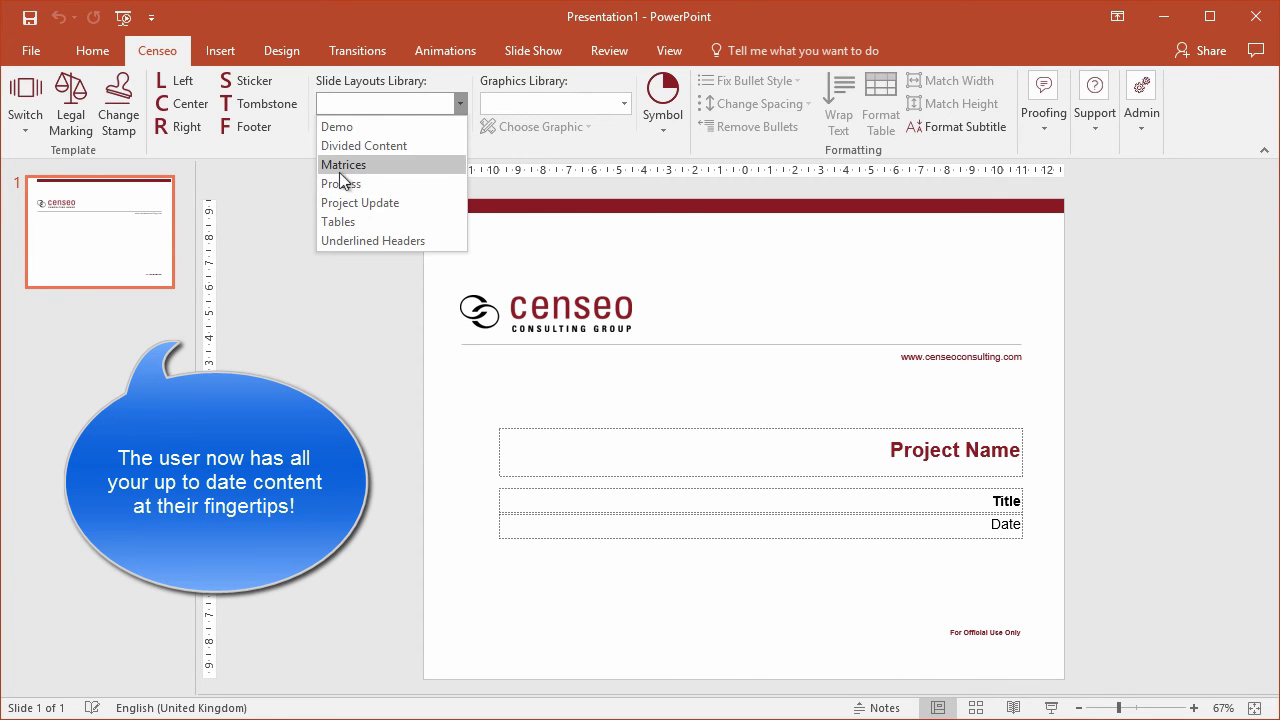
pyautogui.click(345, 222)
pyautogui.click(625, 106)
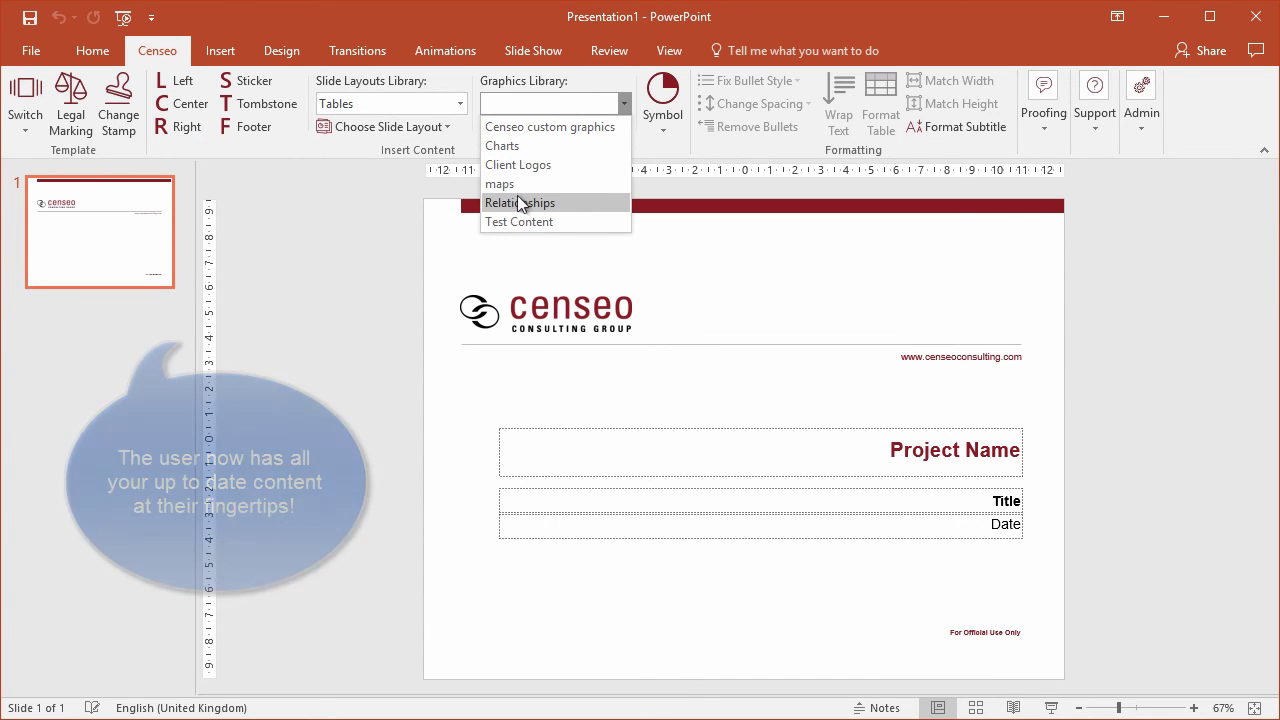
pyautogui.click(520, 203)
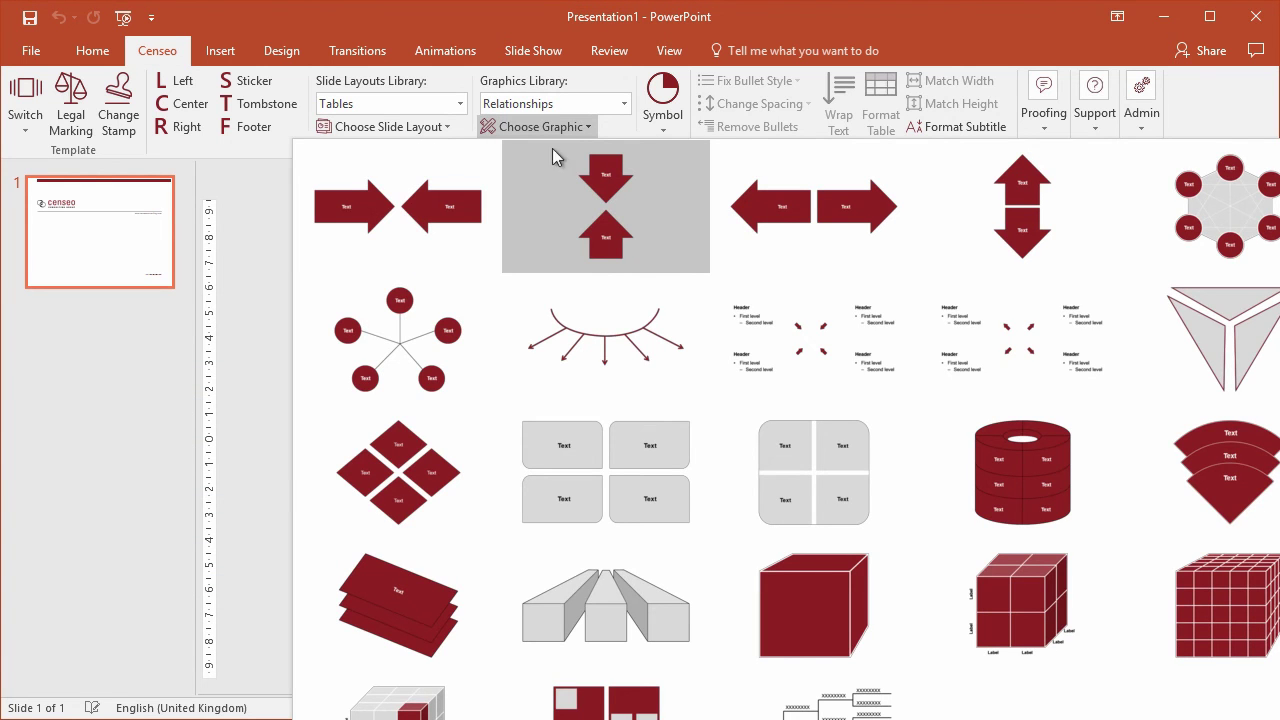
pyautogui.click(263, 185)
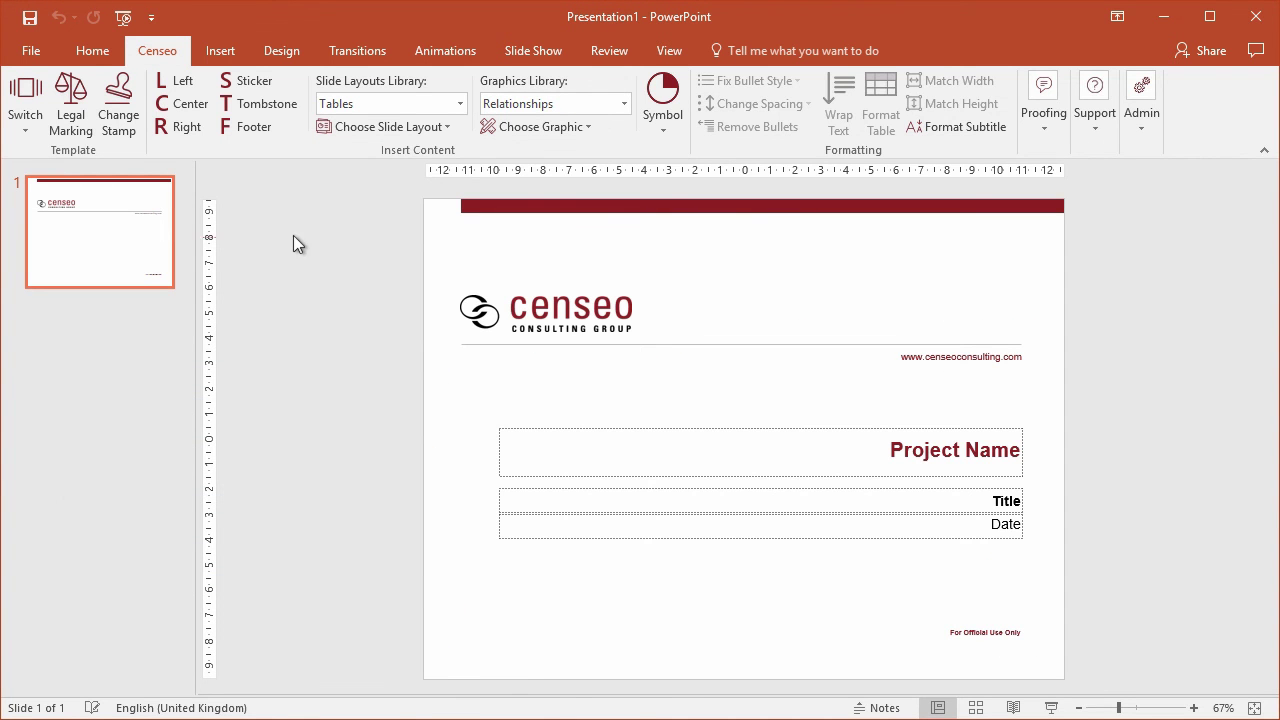